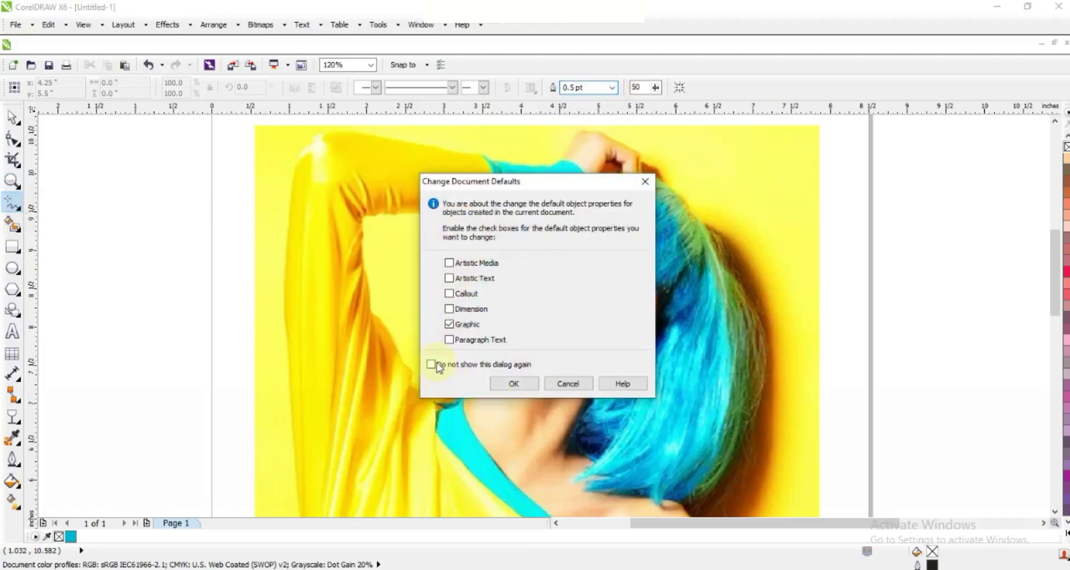
# Confirm the 2.0 pt outline default for graphics and trace straight freehand segments from the elbow along the raised arm to the hand
pyautogui.click(509, 387)
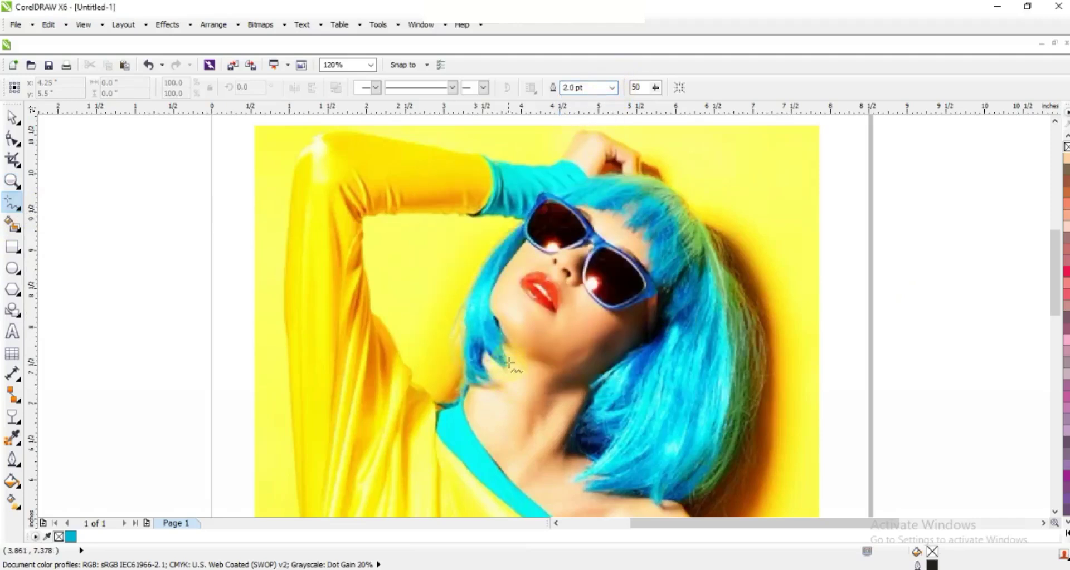
pyautogui.click(291, 200)
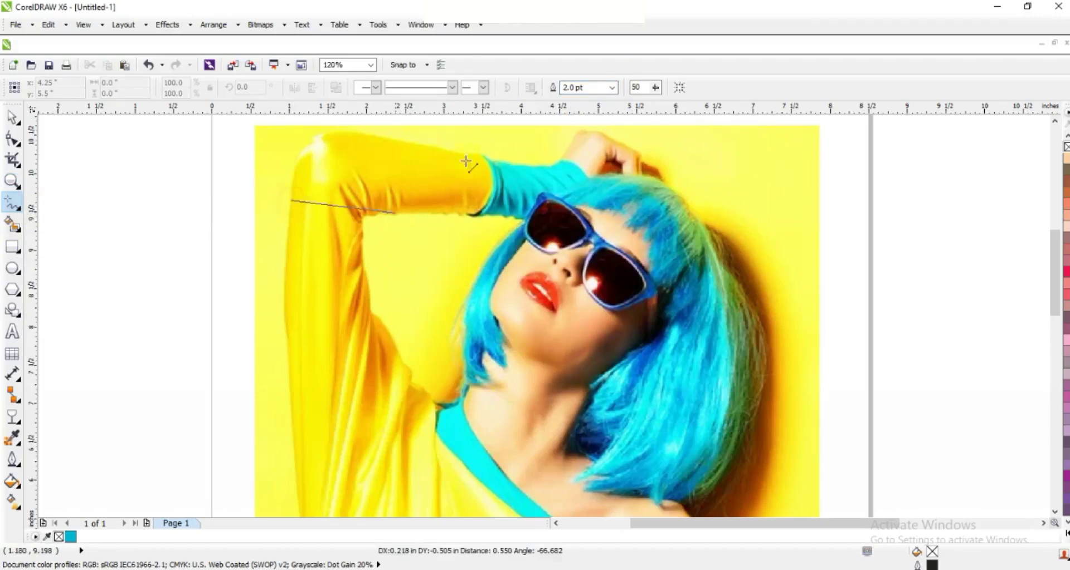
pyautogui.doubleClick(450, 152)
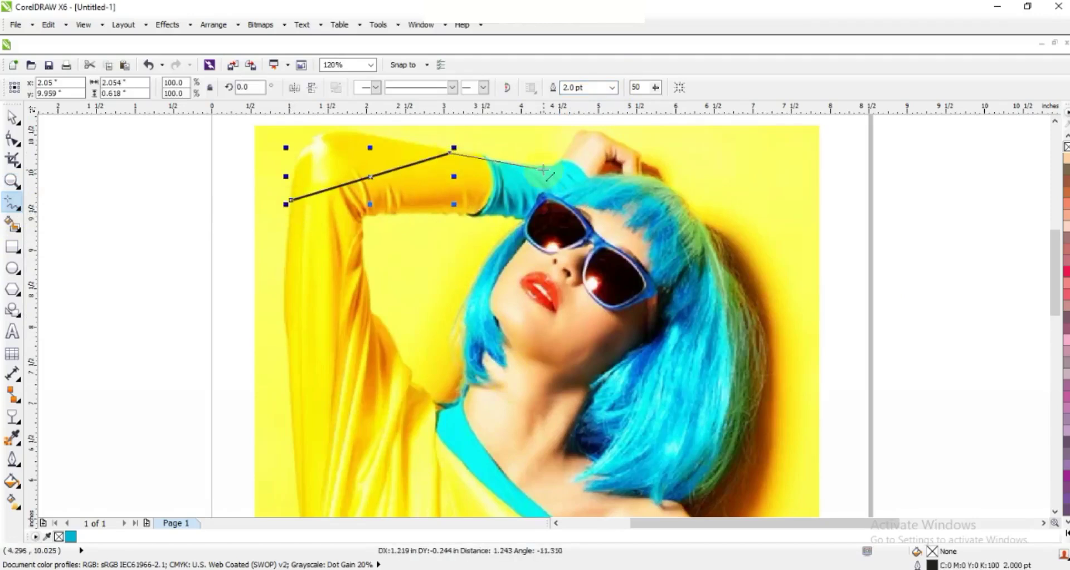
pyautogui.click(543, 166)
pyautogui.doubleClick(573, 136)
pyautogui.doubleClick(614, 141)
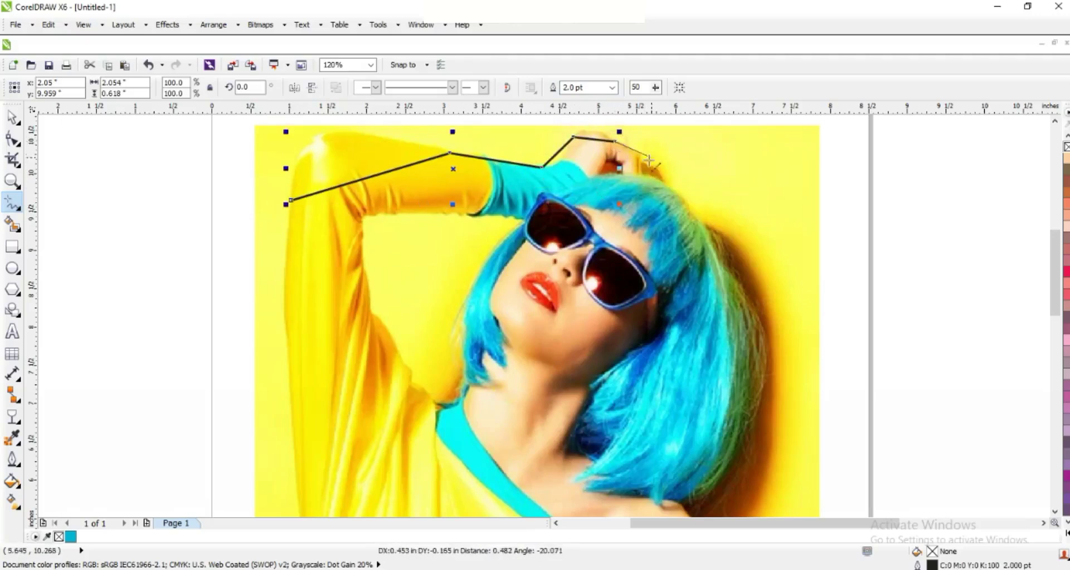
# Continue the straight-segment outline from the raised hand down the outer edge of the hair to the shoulder
pyautogui.doubleClick(645, 167)
pyautogui.doubleClick(700, 222)
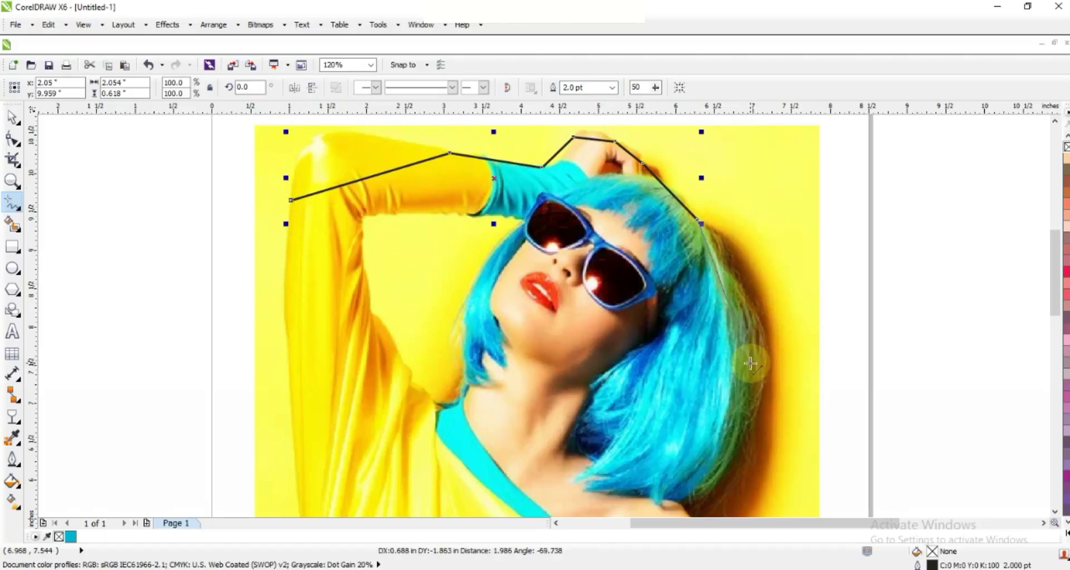
pyautogui.doubleClick(752, 366)
pyautogui.doubleClick(682, 505)
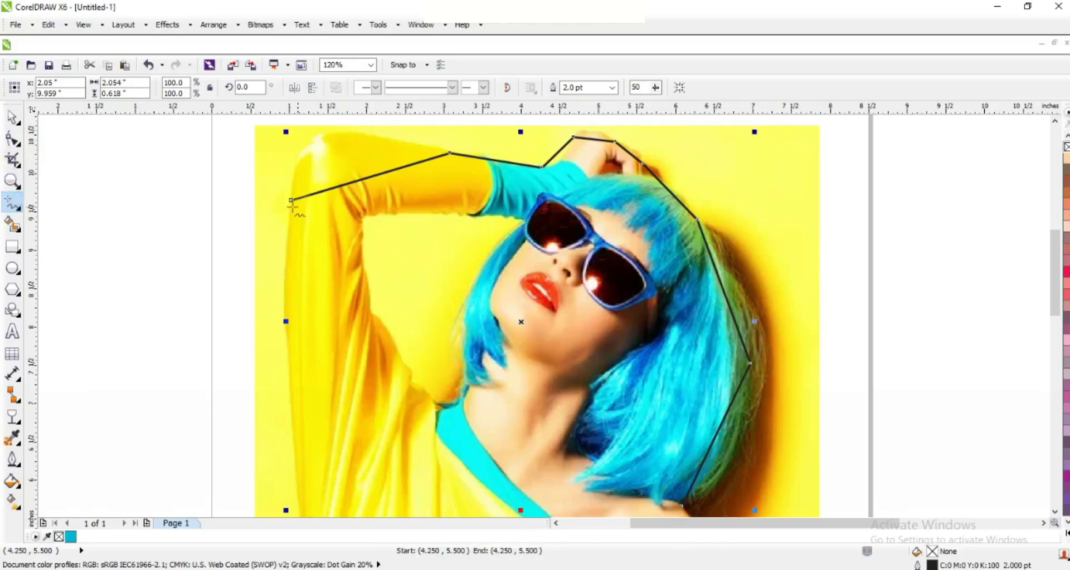
# Extend the outline from its starting point at the elbow down the sleeve and waist to the photo's lower edge
pyautogui.click(290, 200)
pyautogui.doubleClick(296, 469)
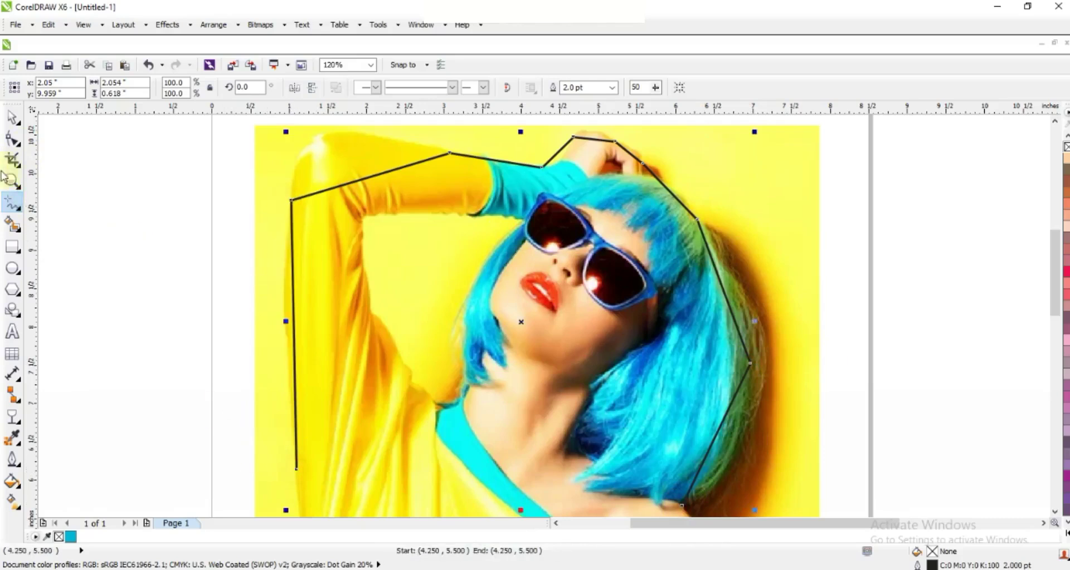
pyautogui.click(11, 181)
pyautogui.rightClick(401, 219)
pyautogui.moveTo(342, 250); pyautogui.dragTo(713, 500)
pyautogui.click(12, 205)
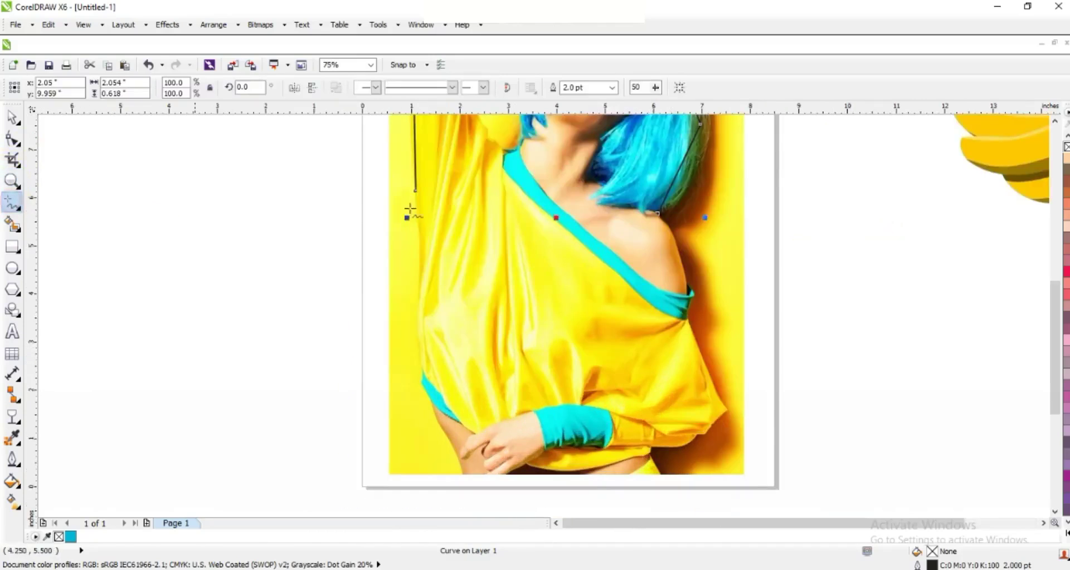
pyautogui.click(421, 269)
pyautogui.click(431, 397)
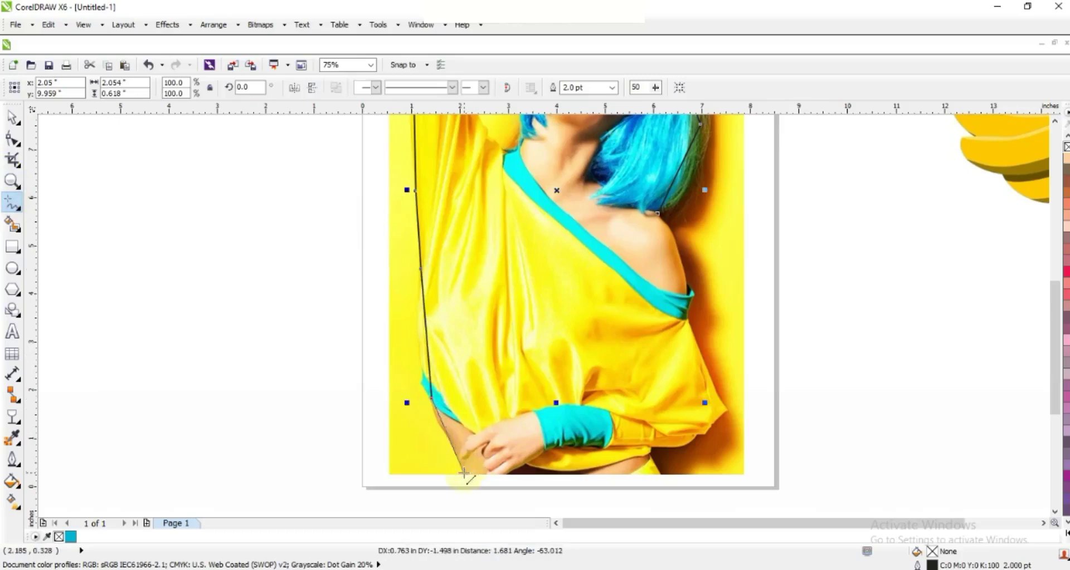
pyautogui.click(464, 473)
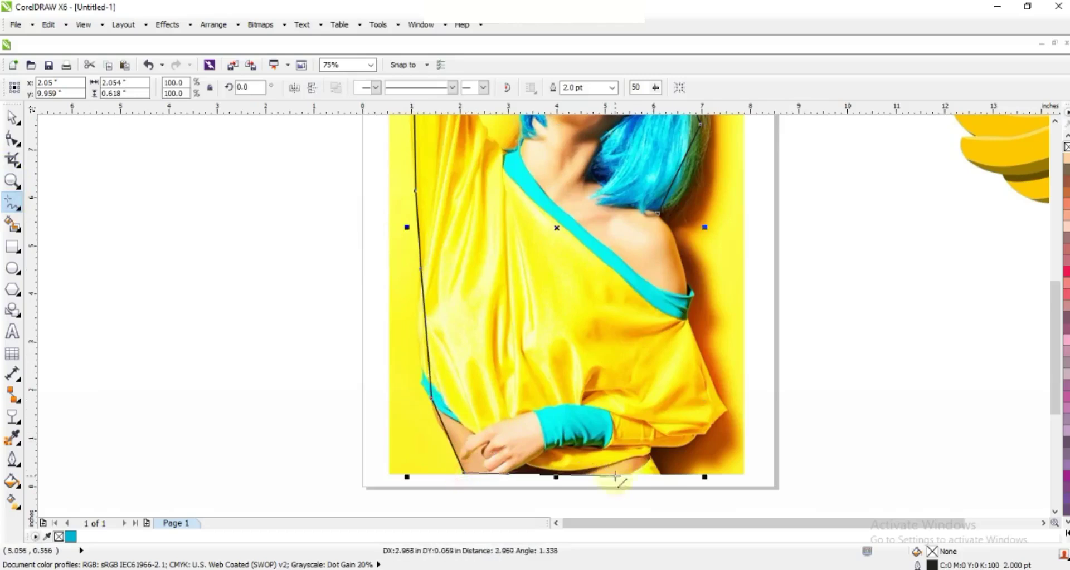
# Trace the outline along the photo's lower edge and up around the lower sleeve, closing it at the bare shoulder below the hair
pyautogui.click(659, 474)
pyautogui.click(650, 450)
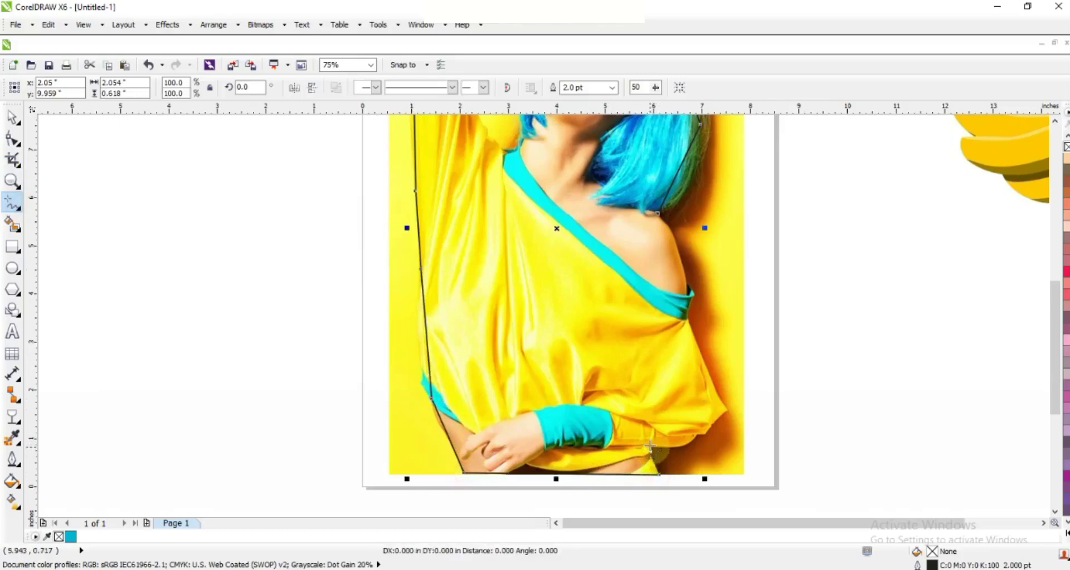
pyautogui.click(704, 432)
pyautogui.click(724, 411)
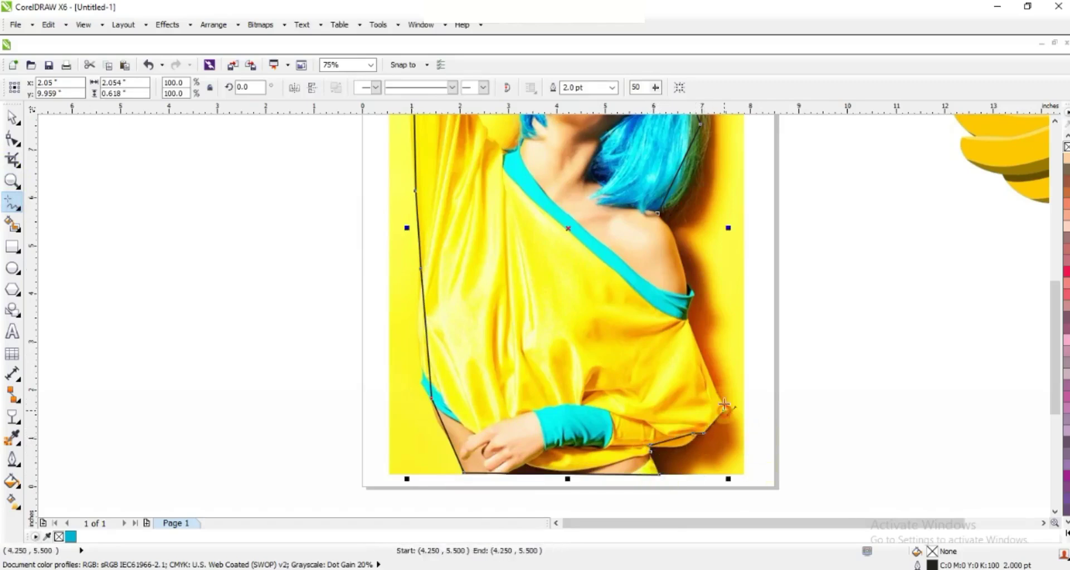
pyautogui.click(687, 319)
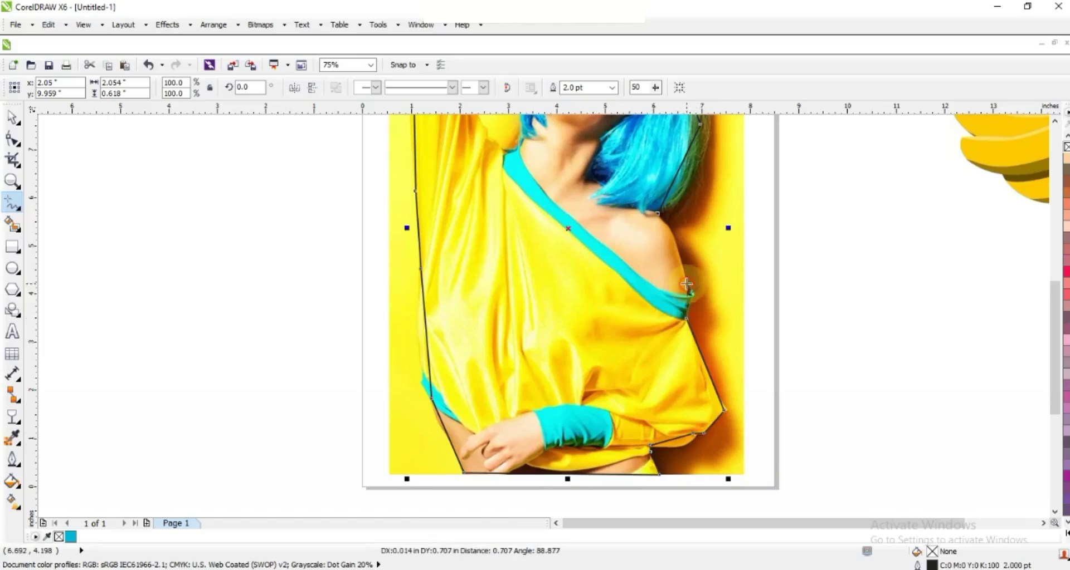
pyautogui.click(686, 285)
pyautogui.click(658, 214)
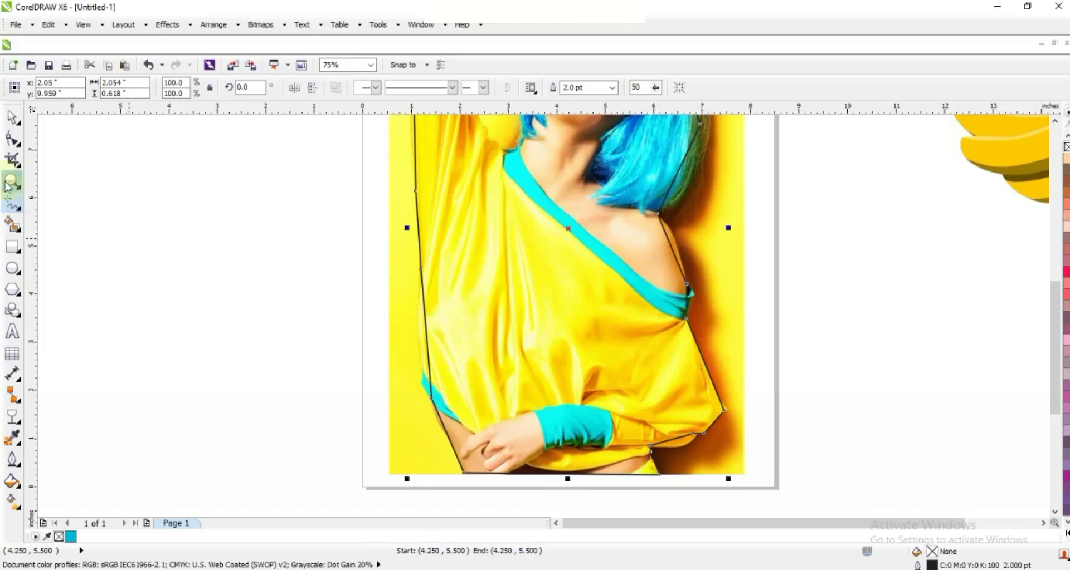
# Select all nodes of the traced outline with the Shape tool and convert its line segments to curves
pyautogui.click(12, 140)
pyautogui.press('F3')
pyautogui.moveTo(542, 407); pyautogui.dragTo(301, 131)
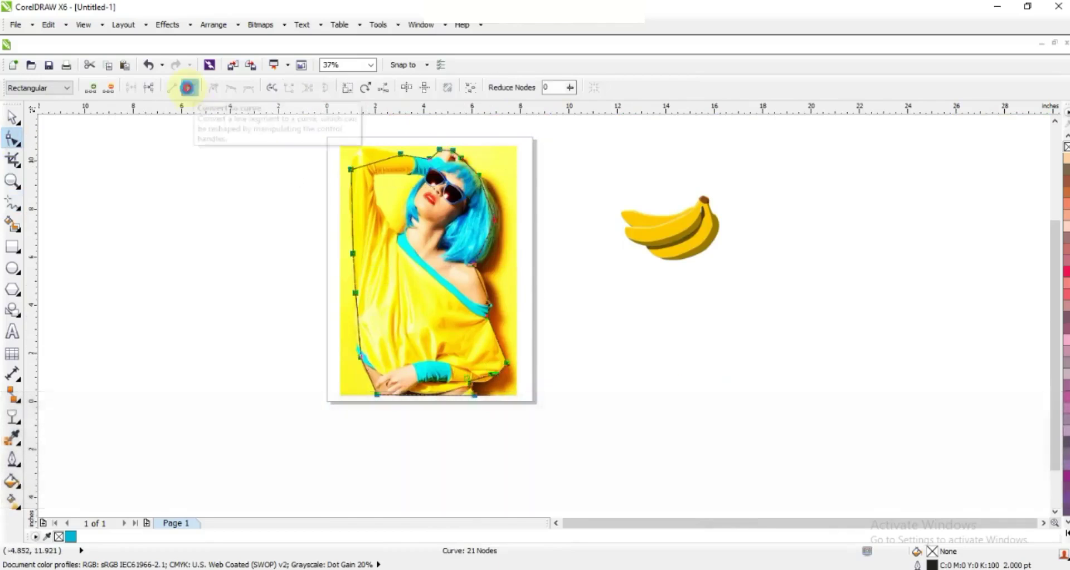
# Bend the outline segments around the elbow, forearm and raised hand to follow the edge of the figure
pyautogui.click(11, 179)
pyautogui.moveTo(329, 148); pyautogui.dragTo(514, 239)
pyautogui.click(12, 142)
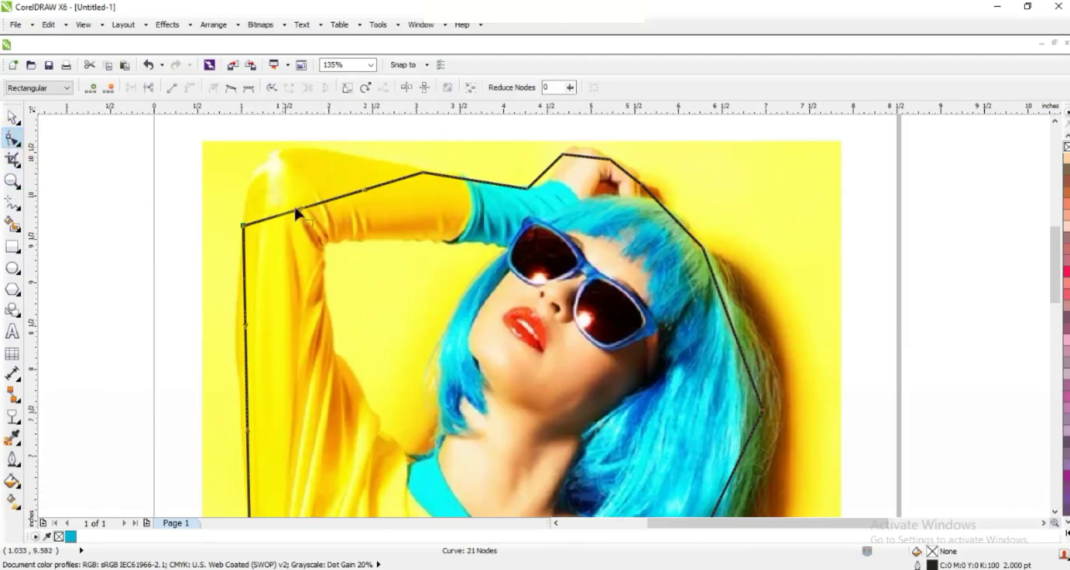
pyautogui.moveTo(304, 211); pyautogui.dragTo(271, 153)
pyautogui.click(527, 189)
pyautogui.moveTo(539, 180); pyautogui.dragTo(629, 169)
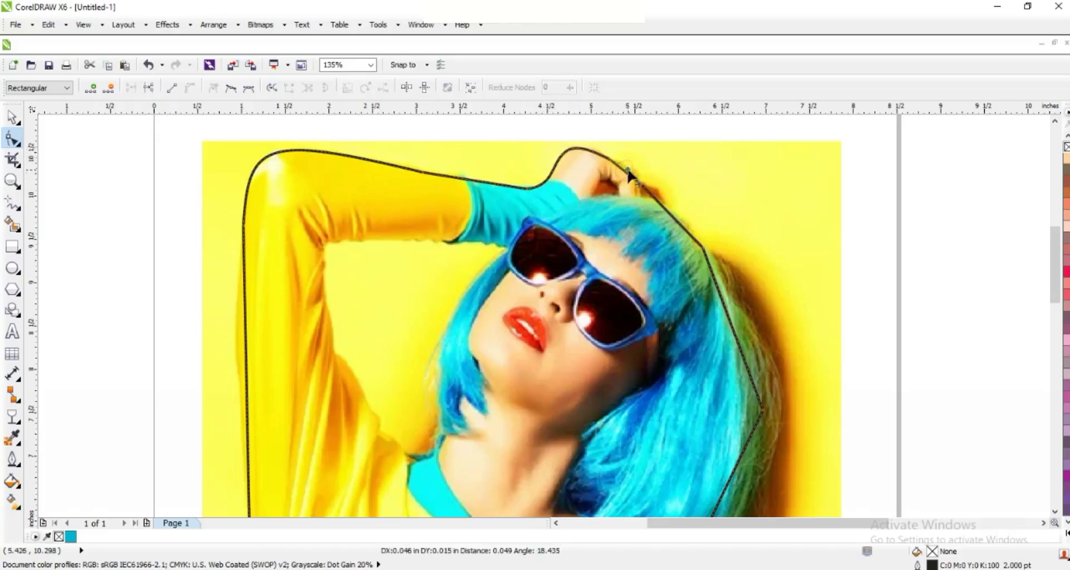
# Bend the outline segments from the raised hand down along the hair to follow its outer edge
pyautogui.moveTo(678, 221); pyautogui.dragTo(681, 219)
pyautogui.click(732, 330)
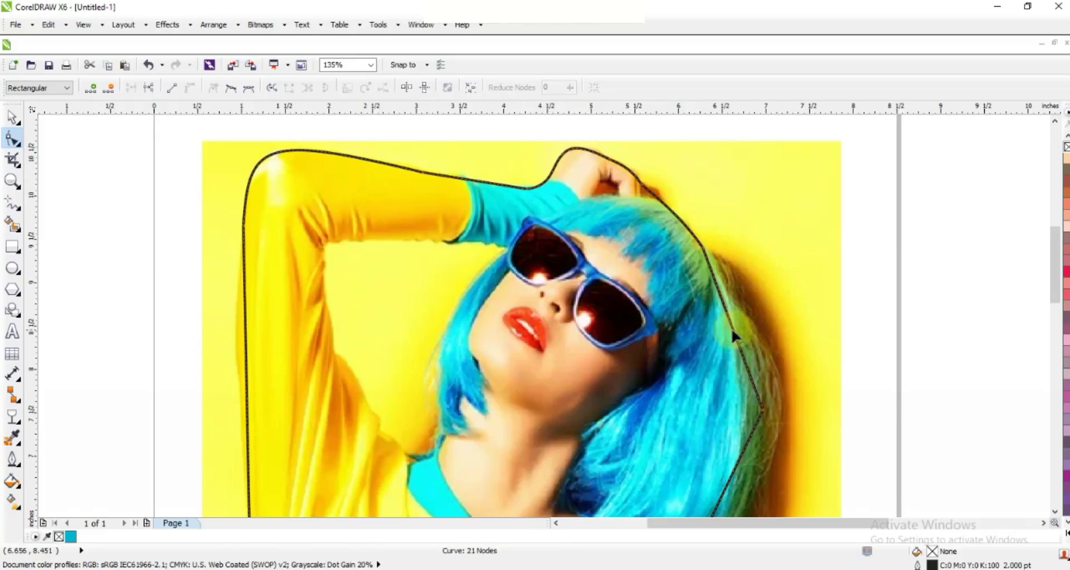
pyautogui.moveTo(735, 322); pyautogui.dragTo(736, 314)
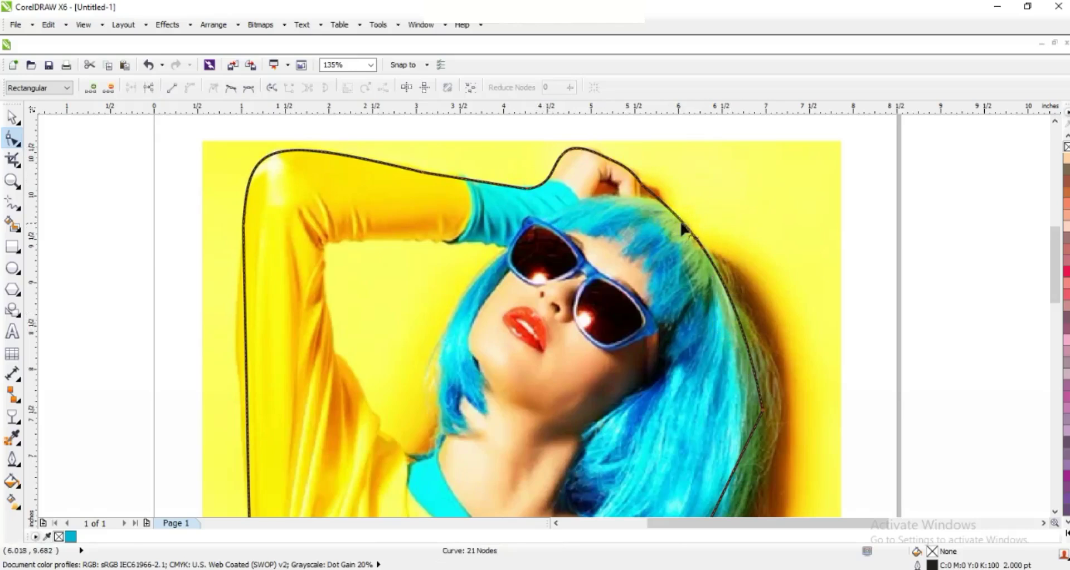
pyautogui.moveTo(702, 246); pyautogui.dragTo(699, 245)
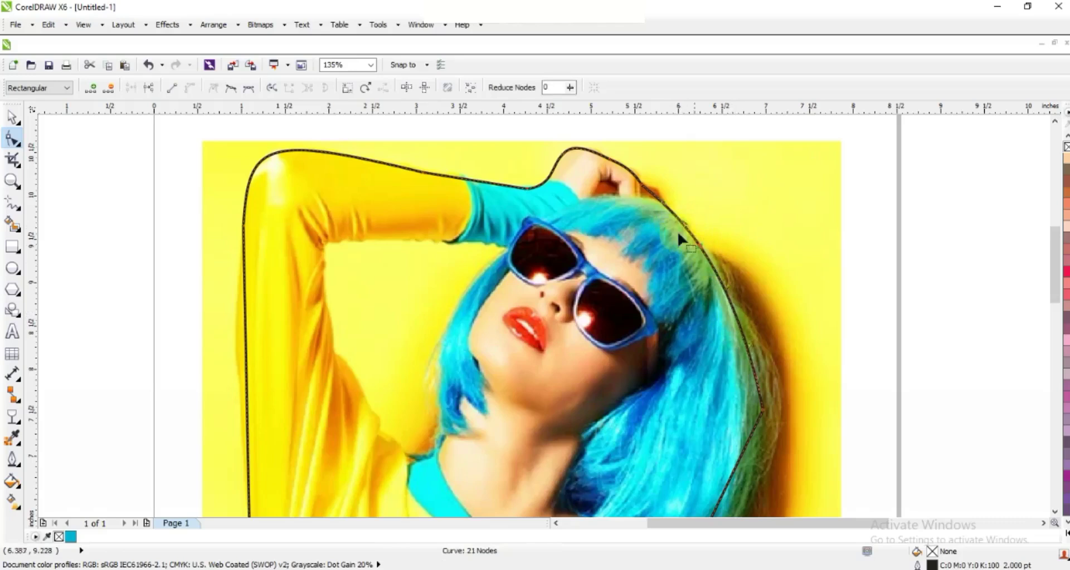
pyautogui.moveTo(653, 194); pyautogui.dragTo(656, 193)
pyautogui.hotkey('ctrl', 'z')
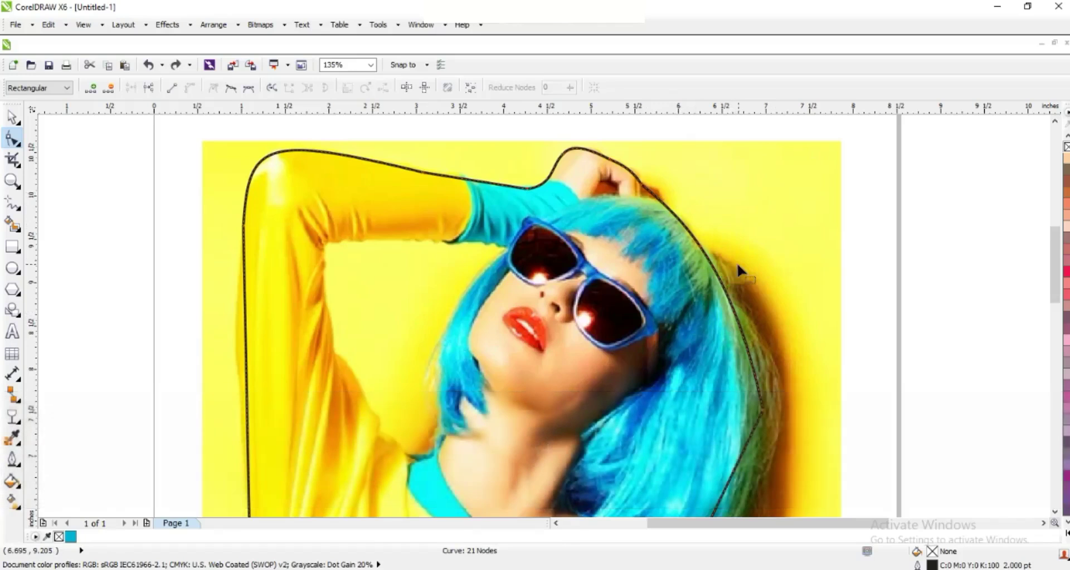
pyautogui.press('F3')
pyautogui.moveTo(744, 449); pyautogui.dragTo(754, 461)
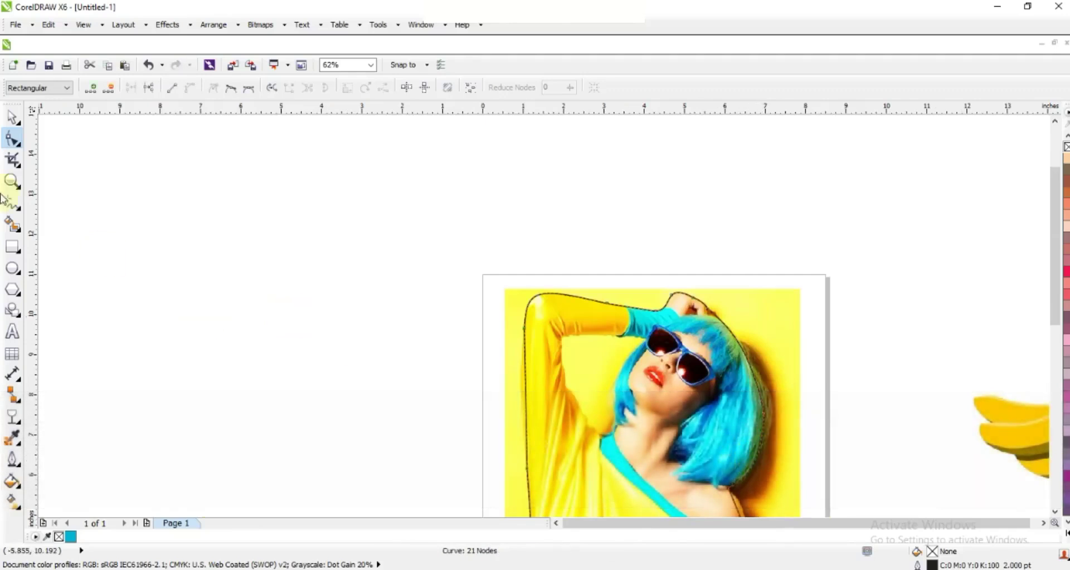
# Bend the outline segment below the elbow to follow the outer edge of the upper sleeve
pyautogui.click(12, 181)
pyautogui.rightClick(555, 350)
pyautogui.moveTo(462, 293); pyautogui.dragTo(767, 476)
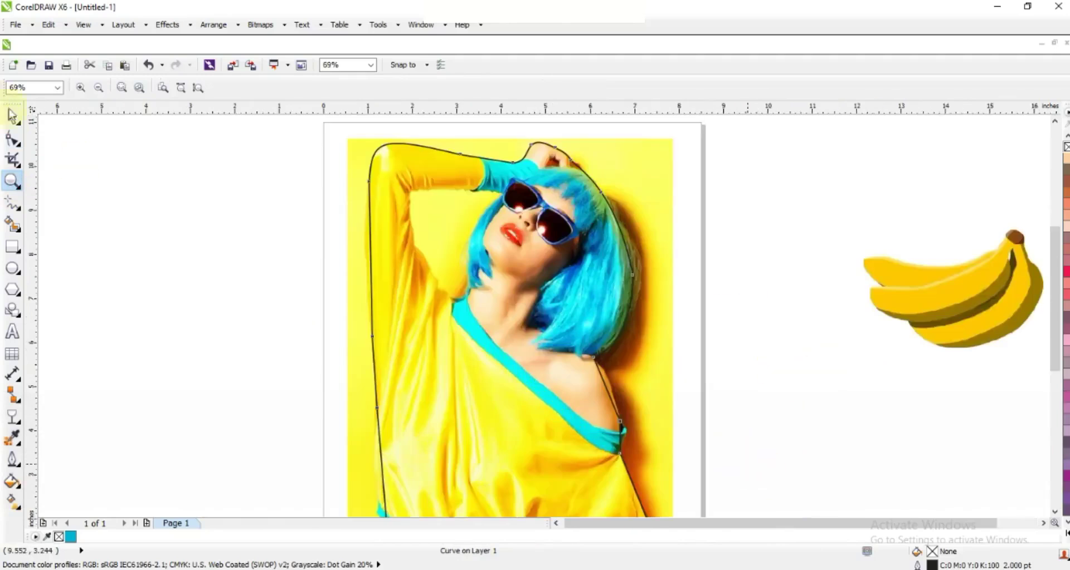
pyautogui.click(12, 139)
pyautogui.moveTo(371, 252); pyautogui.dragTo(368, 242)
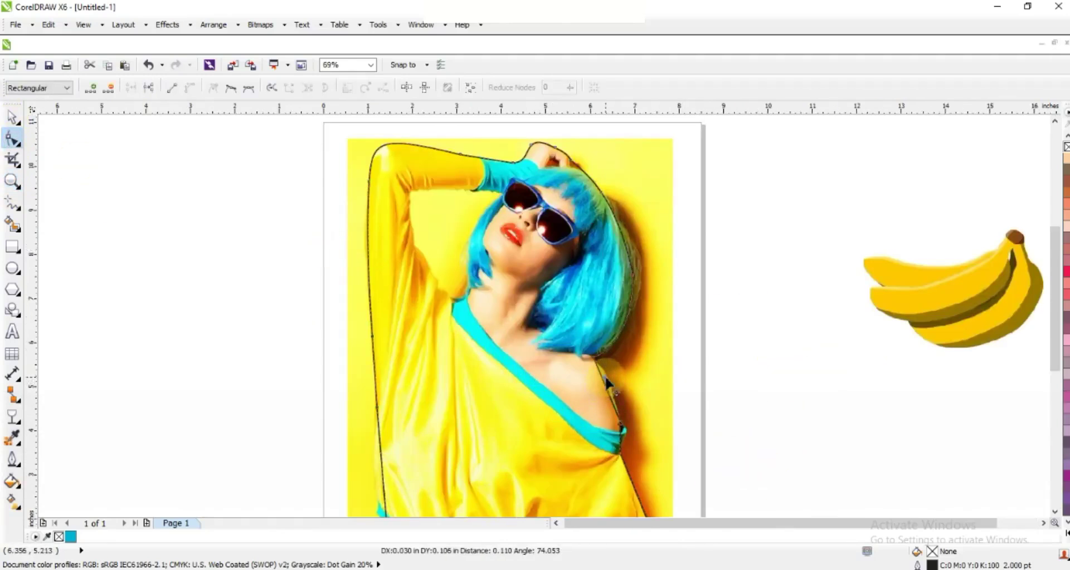
# Bend the outline segments along the bare shoulder and around the end of the turquoise neckline band
pyautogui.click(12, 181)
pyautogui.moveTo(577, 339); pyautogui.dragTo(726, 514)
pyautogui.click(12, 139)
pyautogui.moveTo(438, 186); pyautogui.dragTo(448, 186)
pyautogui.moveTo(480, 318); pyautogui.dragTo(488, 319)
# Curve the outline segment under the lower sleeve and adjust the short segment beside the waist
pyautogui.click(1054, 512)
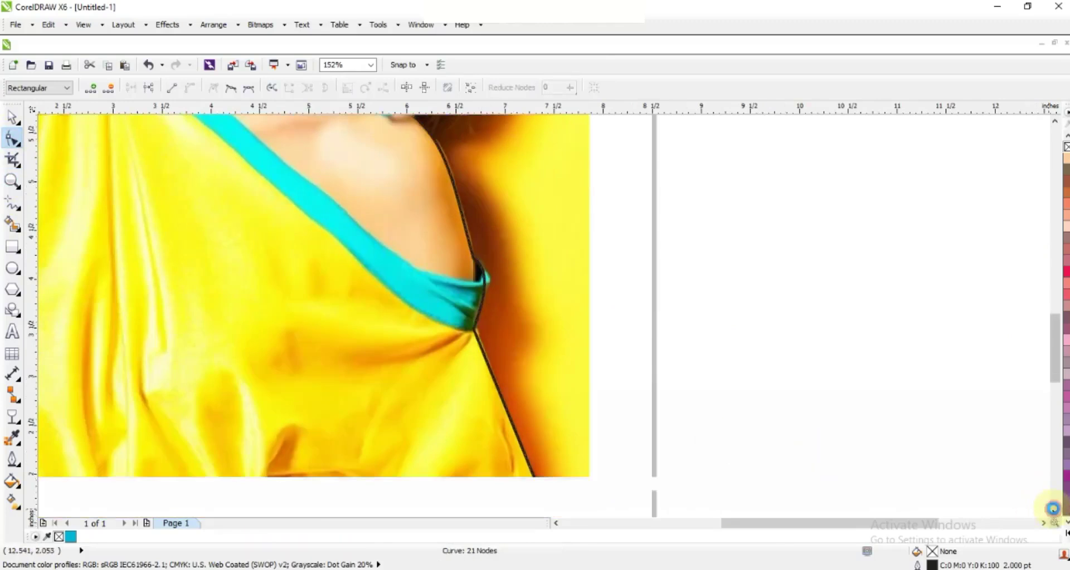
pyautogui.moveTo(460, 374); pyautogui.dragTo(467, 387)
pyautogui.click(404, 408)
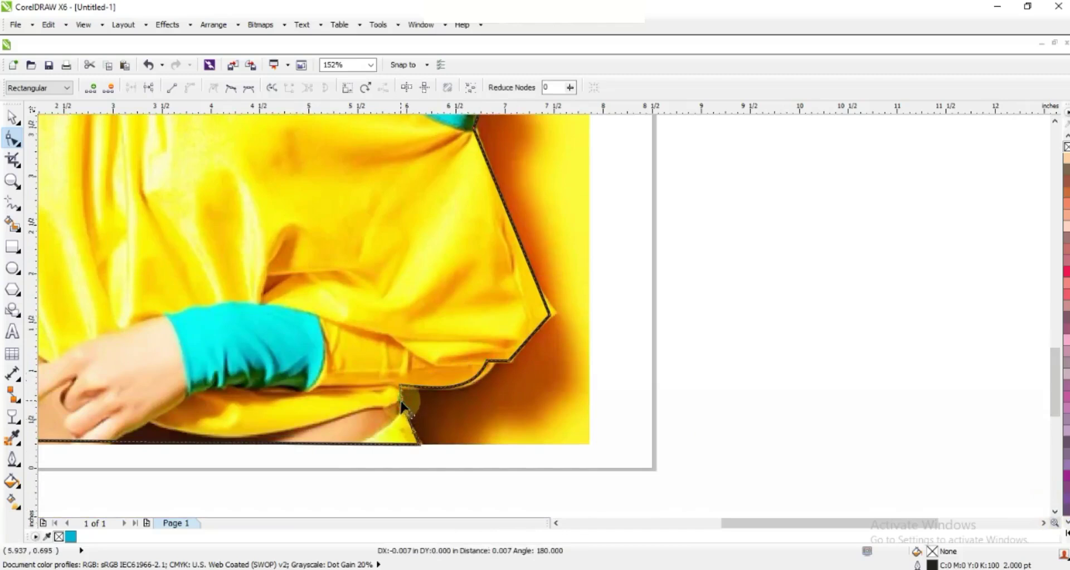
# Bend the outline segments along the bare waist and the shirt's outer edge above the turquoise hem
pyautogui.click(556, 524)
pyautogui.click(556, 523)
pyautogui.click(556, 524)
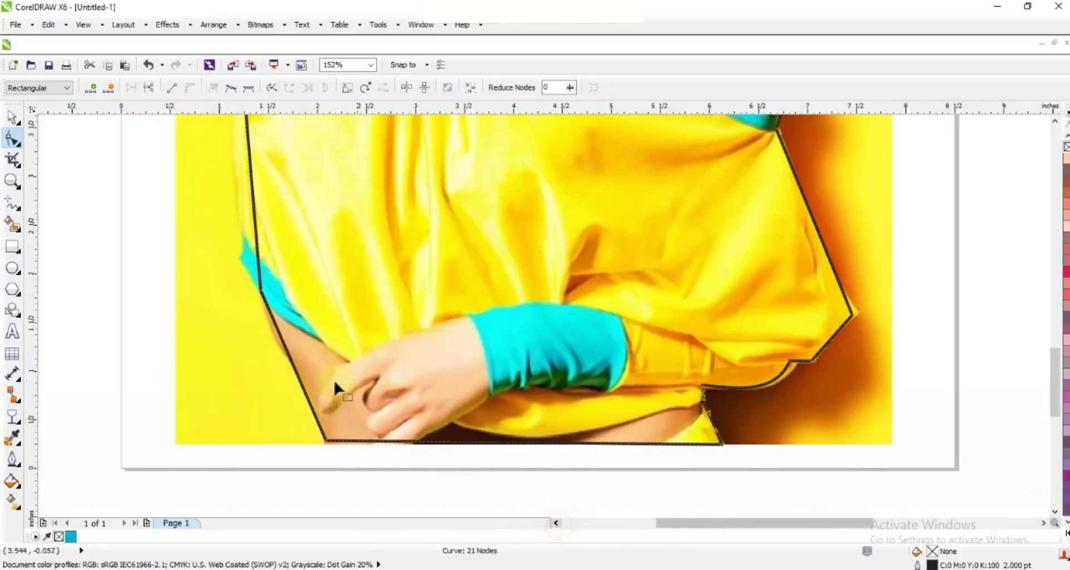
pyautogui.moveTo(283, 346); pyautogui.dragTo(308, 334)
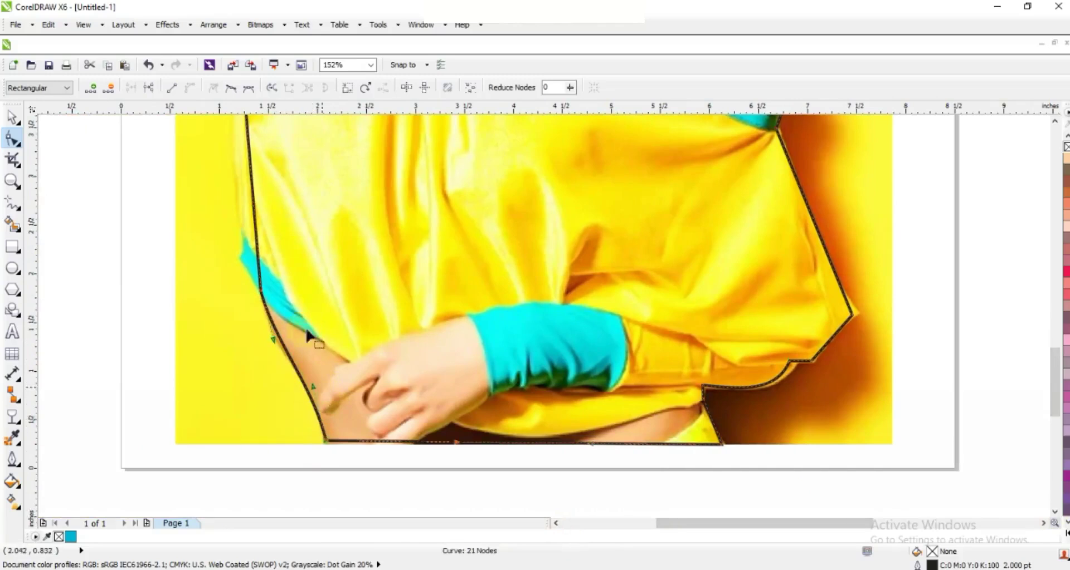
pyautogui.moveTo(255, 237); pyautogui.dragTo(241, 234)
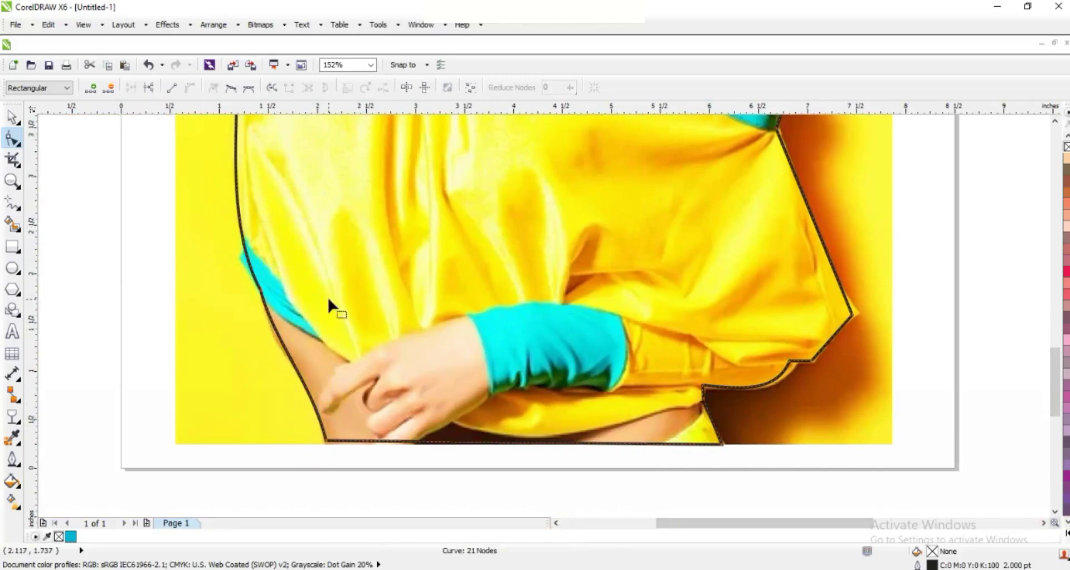
# Place the photo inside the traced outline as a PowerClip and deselect the result
pyautogui.hotkey('shift', 'F2')
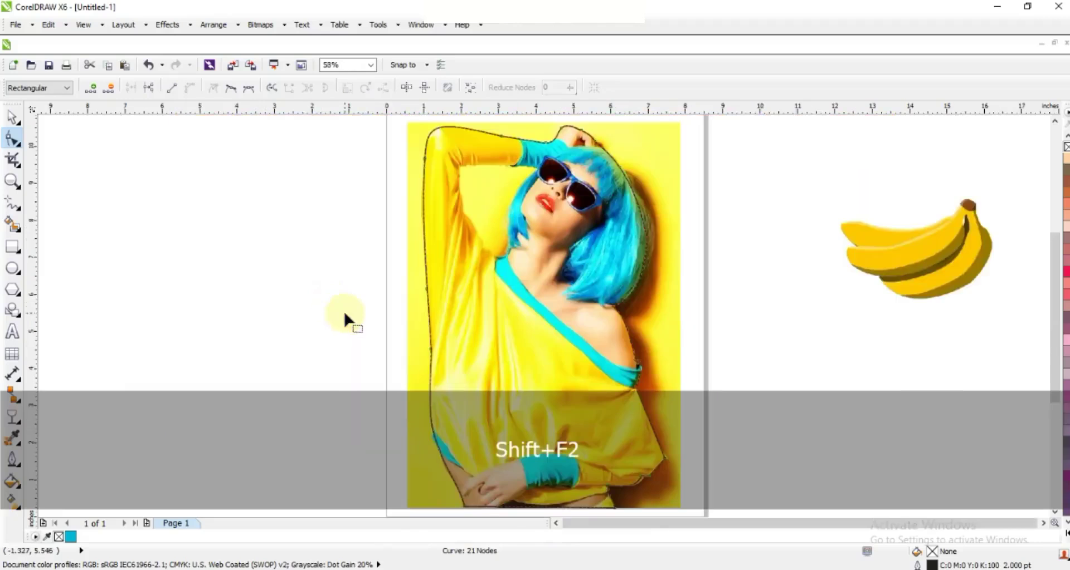
pyautogui.click(7, 119)
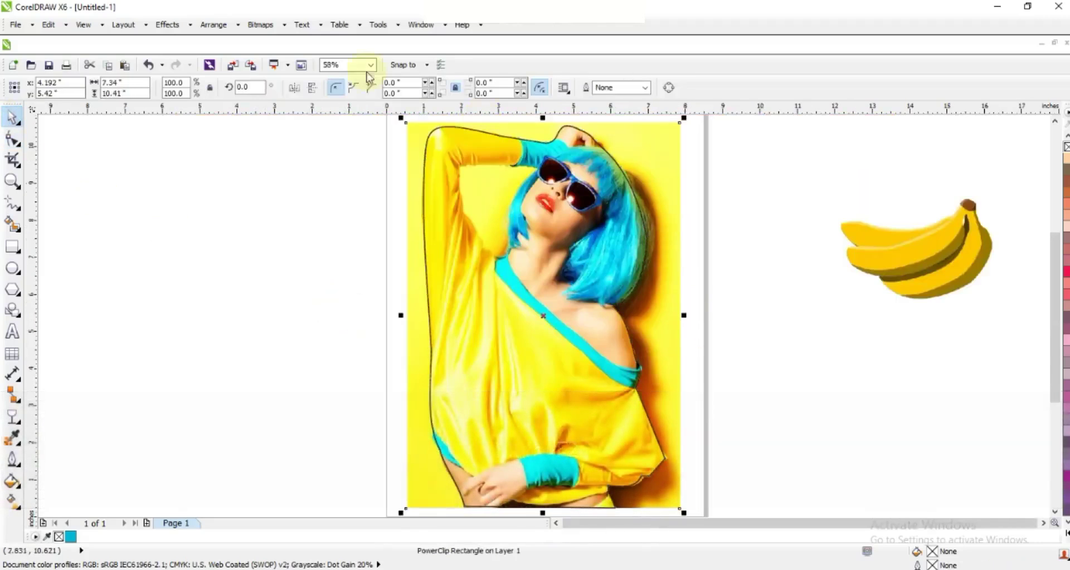
pyautogui.click(167, 24)
pyautogui.moveTo(211, 223)
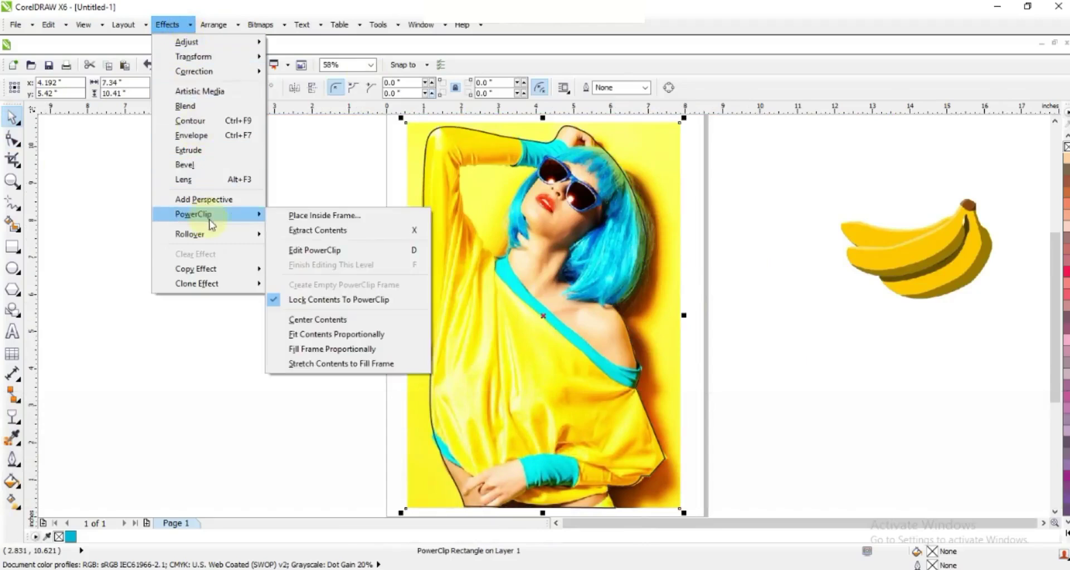
pyautogui.click(312, 216)
pyautogui.click(482, 132)
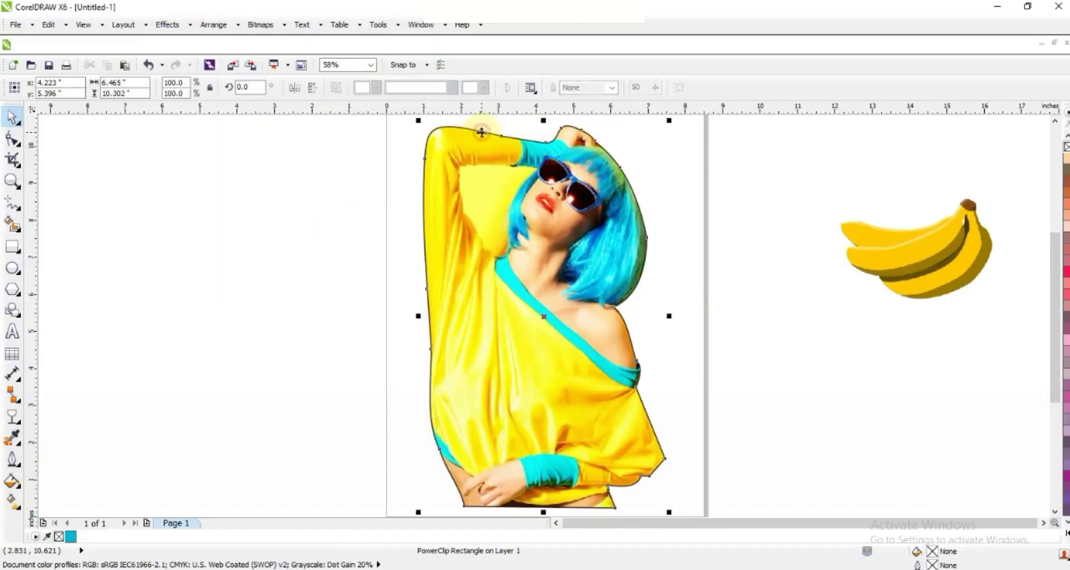
pyautogui.click(340, 260)
# Trace the background gap between the raised arm and the hair with a closed outline of straight segments
pyautogui.click(11, 181)
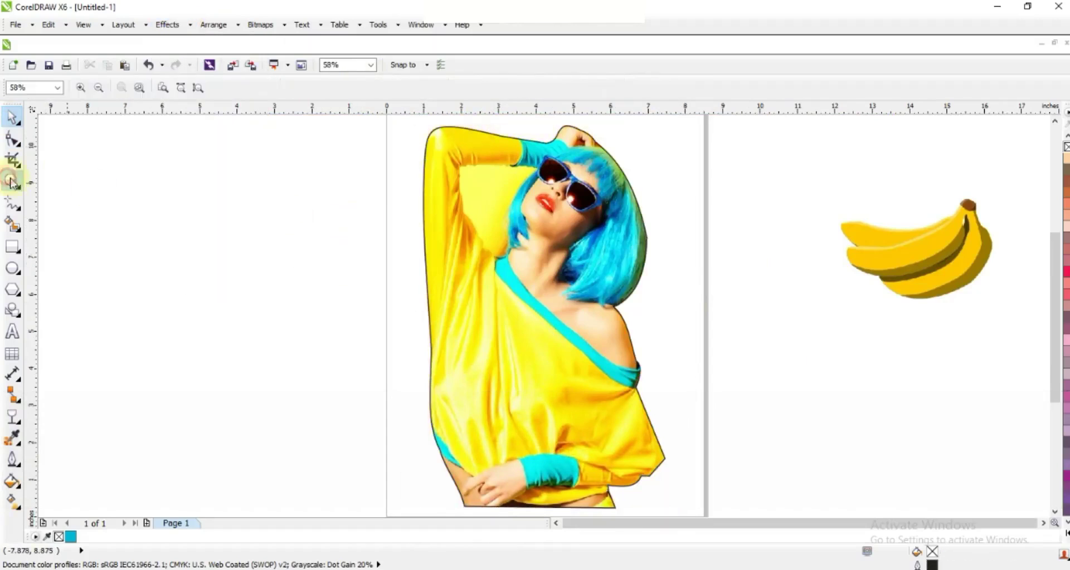
pyautogui.moveTo(402, 133)
pyautogui.mouseDown()
pyautogui.moveTo(579, 266)
pyautogui.moveTo(642, 295)
pyautogui.mouseUp()
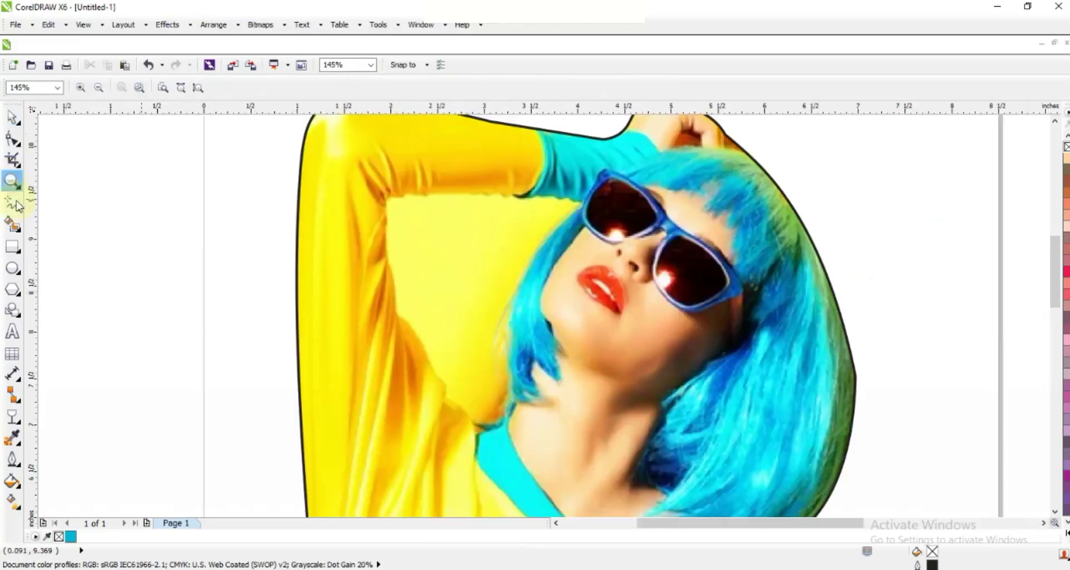
pyautogui.click(11, 203)
pyautogui.click(579, 206)
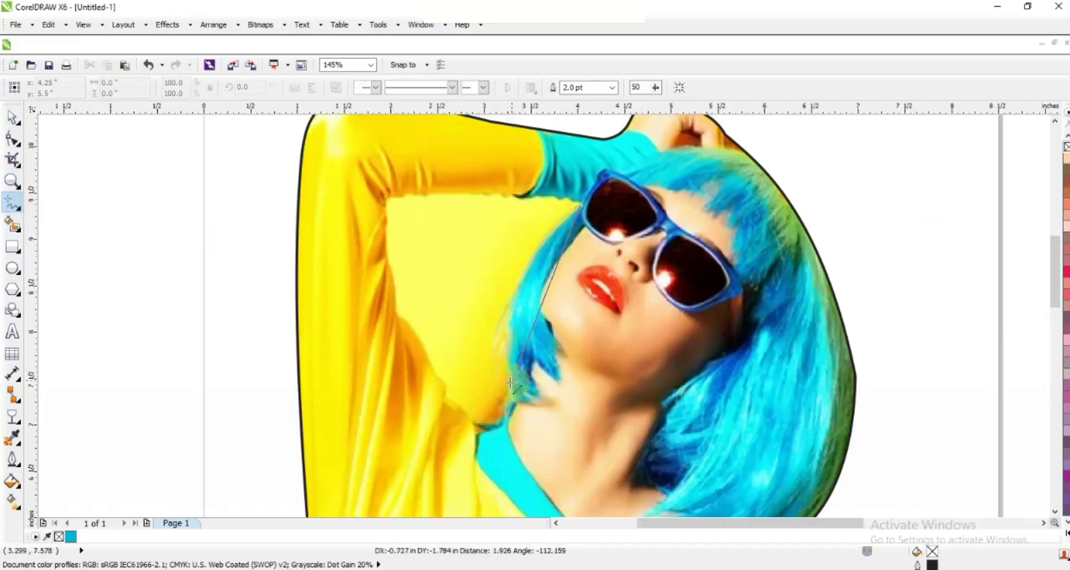
pyautogui.doubleClick(505, 391)
pyautogui.doubleClick(444, 396)
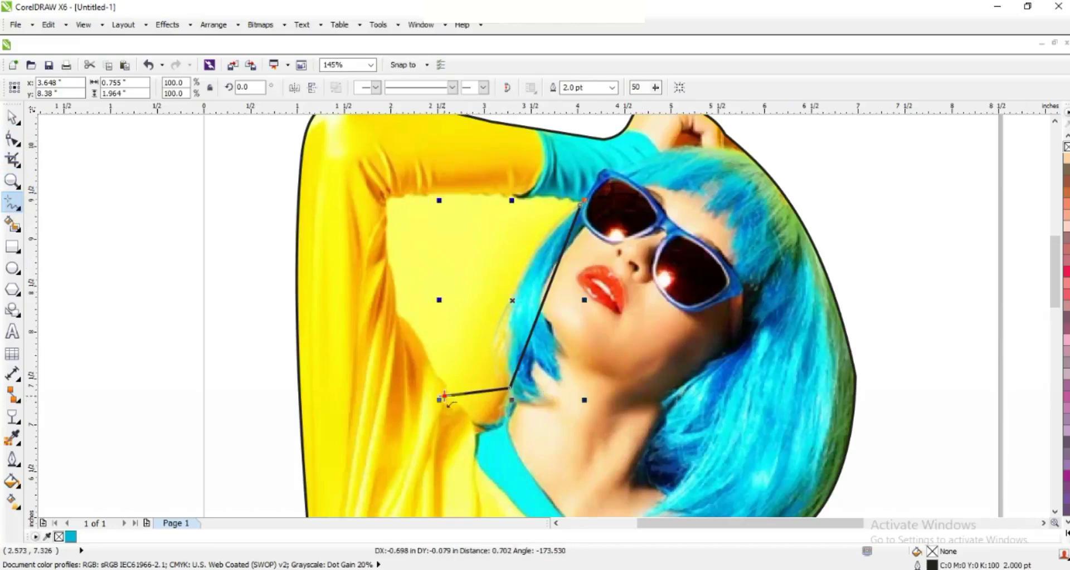
pyautogui.doubleClick(429, 365)
pyautogui.doubleClick(396, 314)
pyautogui.doubleClick(384, 258)
pyautogui.doubleClick(384, 194)
pyautogui.doubleClick(503, 194)
pyautogui.click(579, 205)
# Convert the gap outline to curves and bend its segments to follow the cuff, inner sleeve, shoulder and hair
pyautogui.click(12, 140)
pyautogui.moveTo(260, 164); pyautogui.dragTo(683, 463)
pyautogui.click(191, 89)
pyautogui.moveTo(557, 204); pyautogui.dragTo(563, 202)
pyautogui.moveTo(388, 287); pyautogui.dragTo(401, 299)
pyautogui.moveTo(413, 341); pyautogui.dragTo(416, 336)
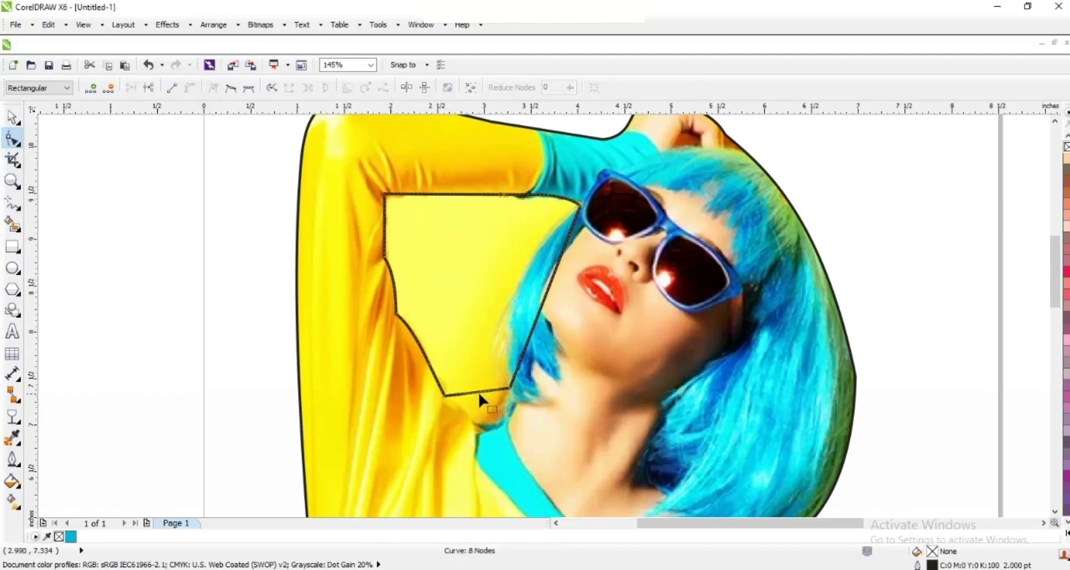
pyautogui.moveTo(479, 393); pyautogui.dragTo(476, 414)
pyautogui.moveTo(531, 337); pyautogui.dragTo(511, 312)
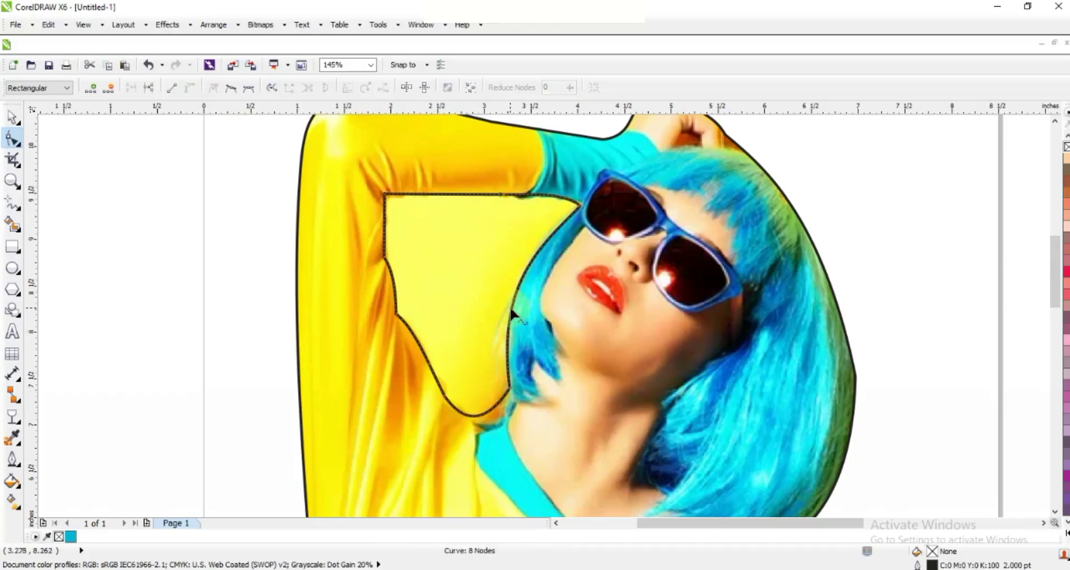
# Combine the gap outline with the woman's PowerClip so the background inside the arm is cut out
pyautogui.click(12, 117)
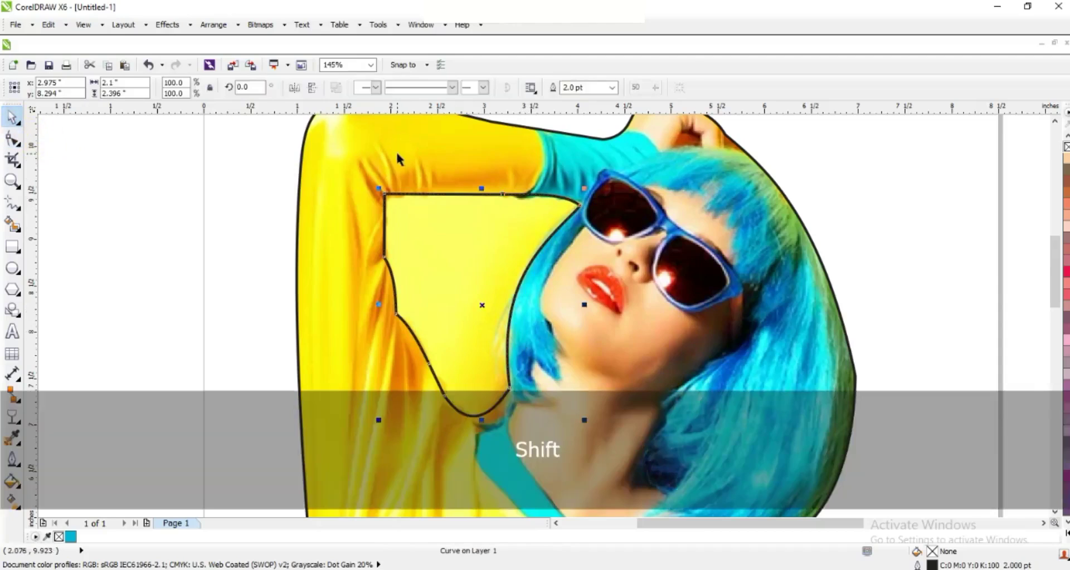
pyautogui.keyDown('shift'); pyautogui.click(396, 150); pyautogui.keyUp('shift')
pyautogui.click(337, 88)
# Move the woman cutout off the page to the far side of the bananas and deselect it
pyautogui.press('F3')
pyautogui.press('F3')
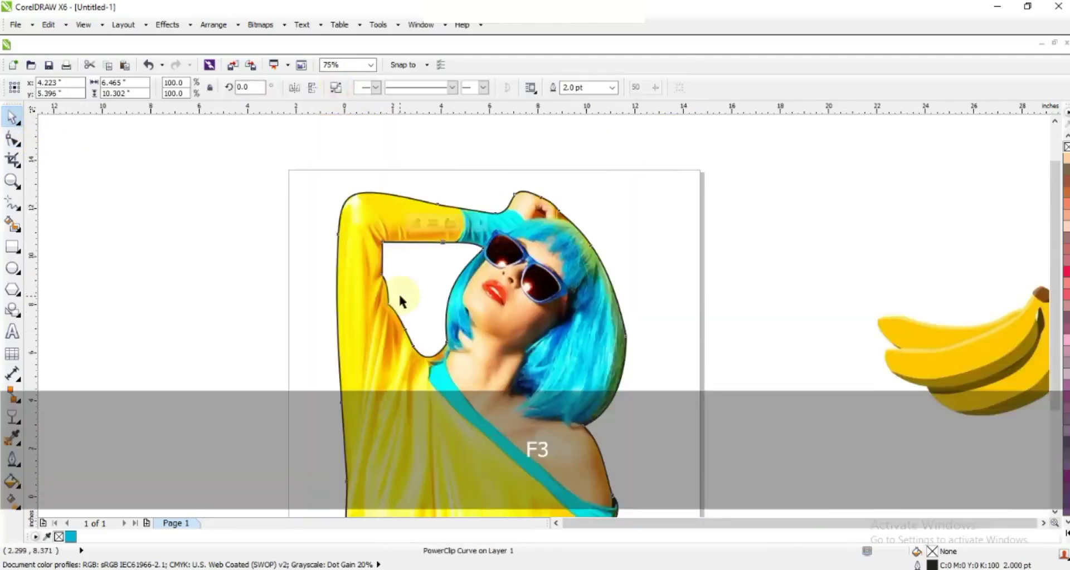
pyautogui.press('Escape')
pyautogui.moveTo(490, 333); pyautogui.dragTo(817, 338)
pyautogui.click(483, 318)
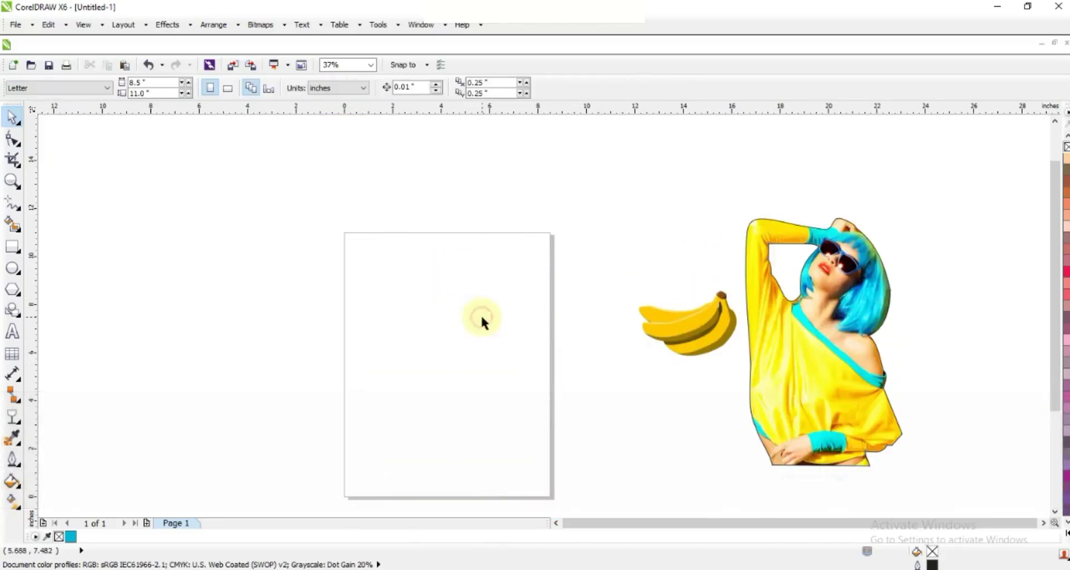
# Set the page size to A4 and draw a rectangle about 167 × 241 mm inside the page
pyautogui.click(40, 89)
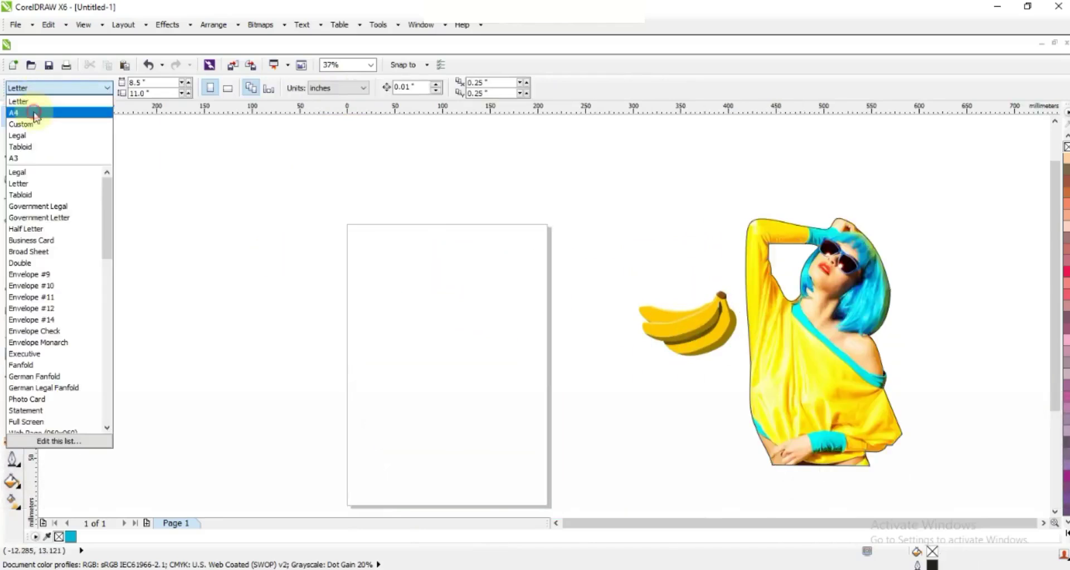
pyautogui.click(28, 108)
pyautogui.click(12, 181)
pyautogui.moveTo(329, 207); pyautogui.dragTo(527, 468)
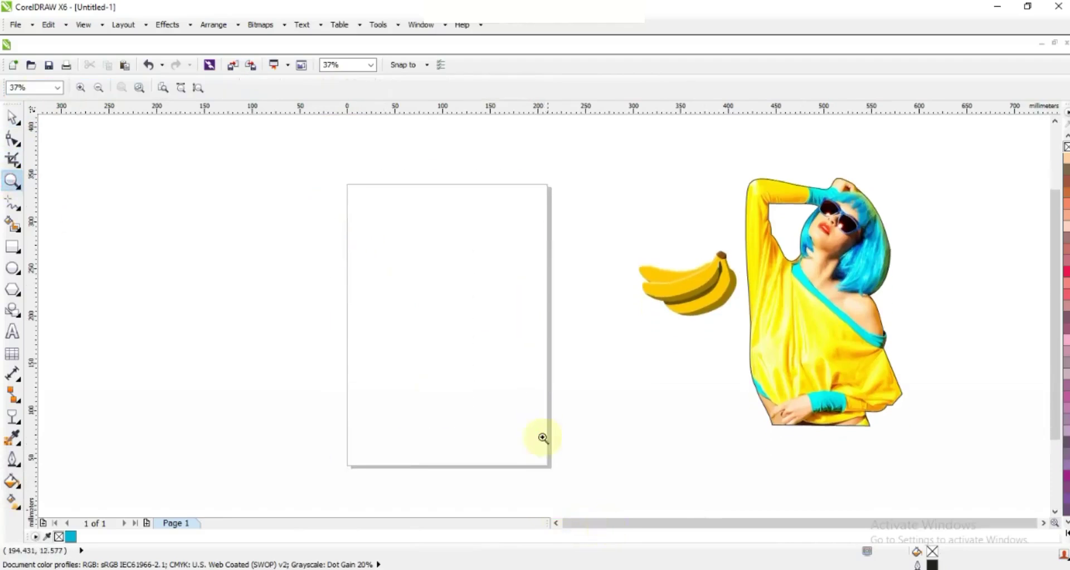
pyautogui.click(12, 247)
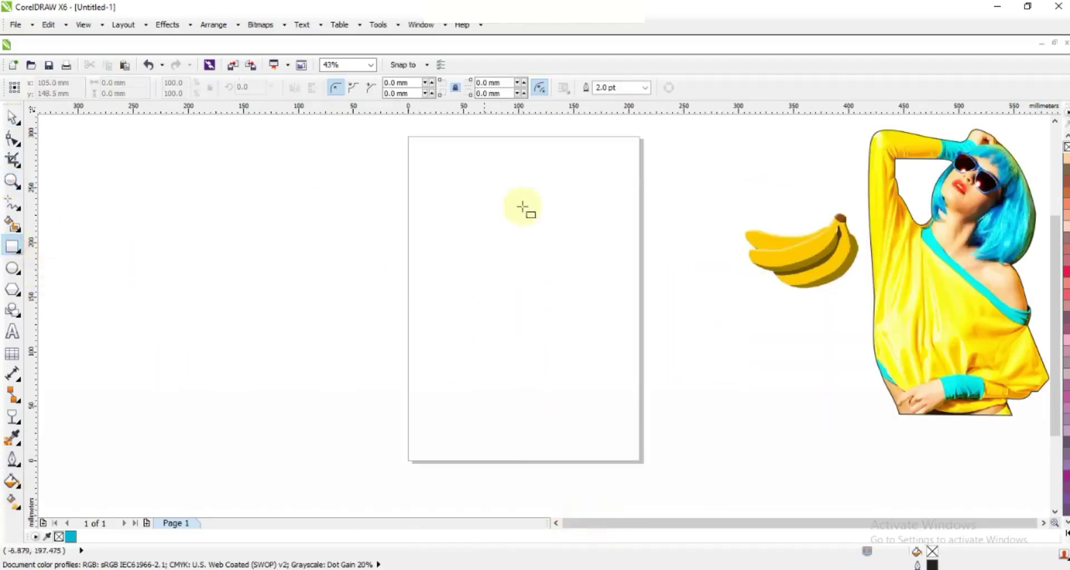
pyautogui.moveTo(435, 162); pyautogui.dragTo(619, 426)
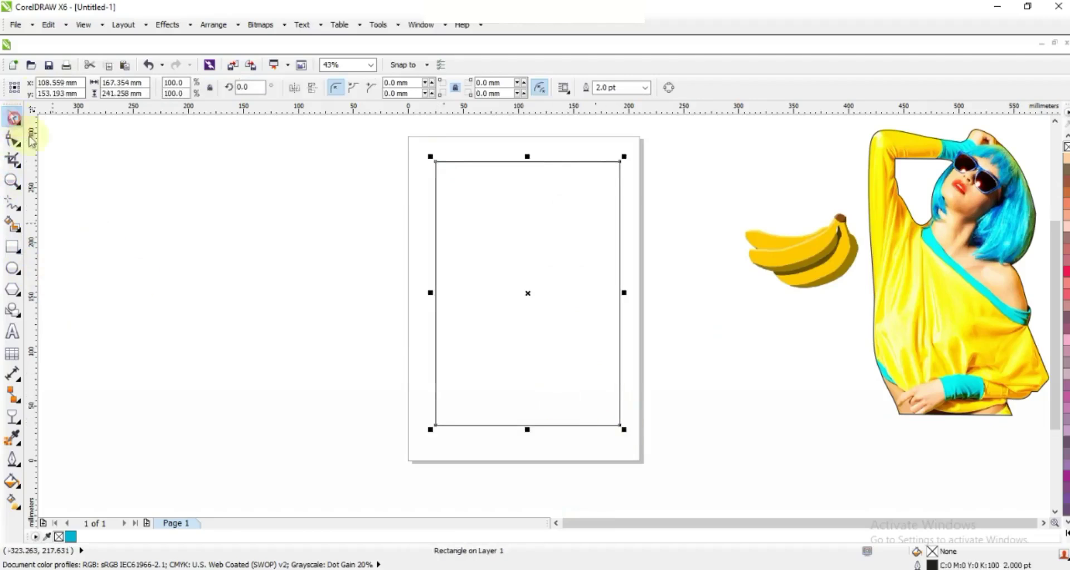
# Fill the rectangle with turquoise #02B3D4 without an outline and enlarge it to about 171 × 246 mm
pyautogui.click(69, 536)
pyautogui.moveTo(592, 318); pyautogui.dragTo(587, 318)
pyautogui.moveTo(622, 157); pyautogui.dragTo(624, 154)
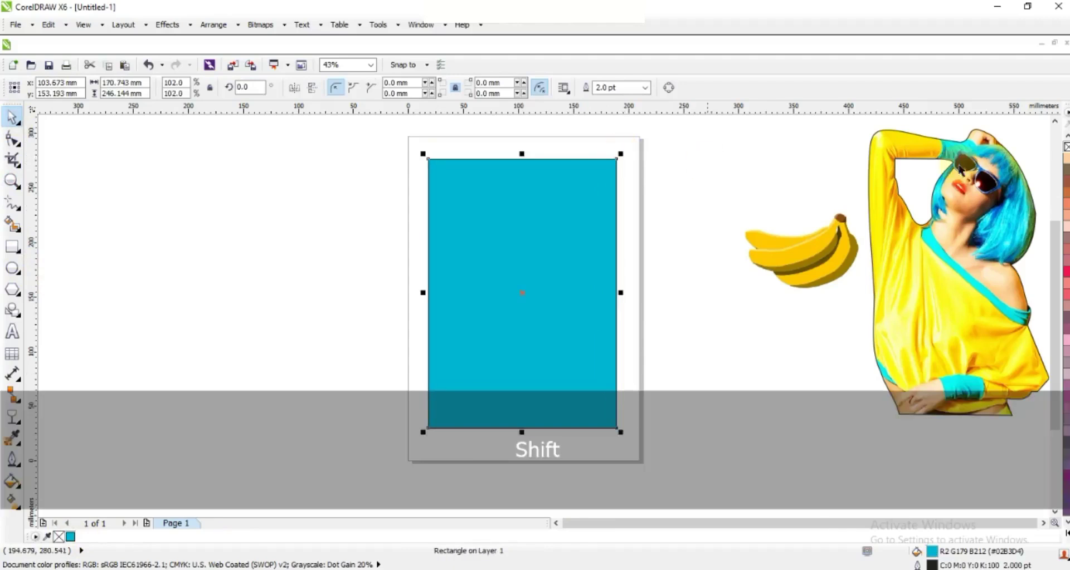
pyautogui.click(676, 247)
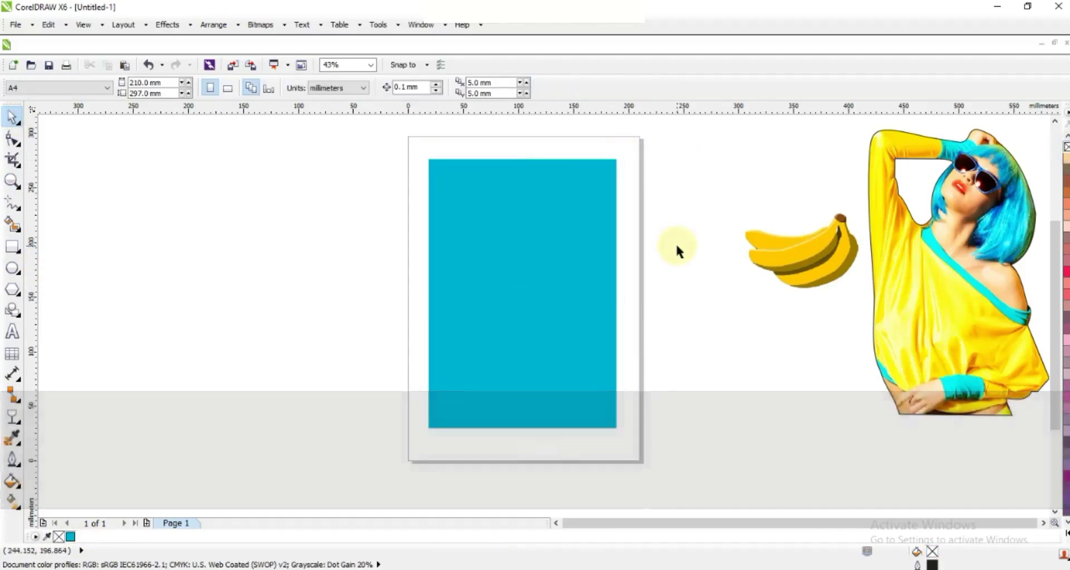
# Place the woman cutout over the turquoise rectangle and bring it to the front
pyautogui.click(12, 179)
pyautogui.moveTo(411, 140); pyautogui.dragTo(659, 439)
pyautogui.click(12, 117)
pyautogui.moveTo(997, 329); pyautogui.dragTo(438, 346)
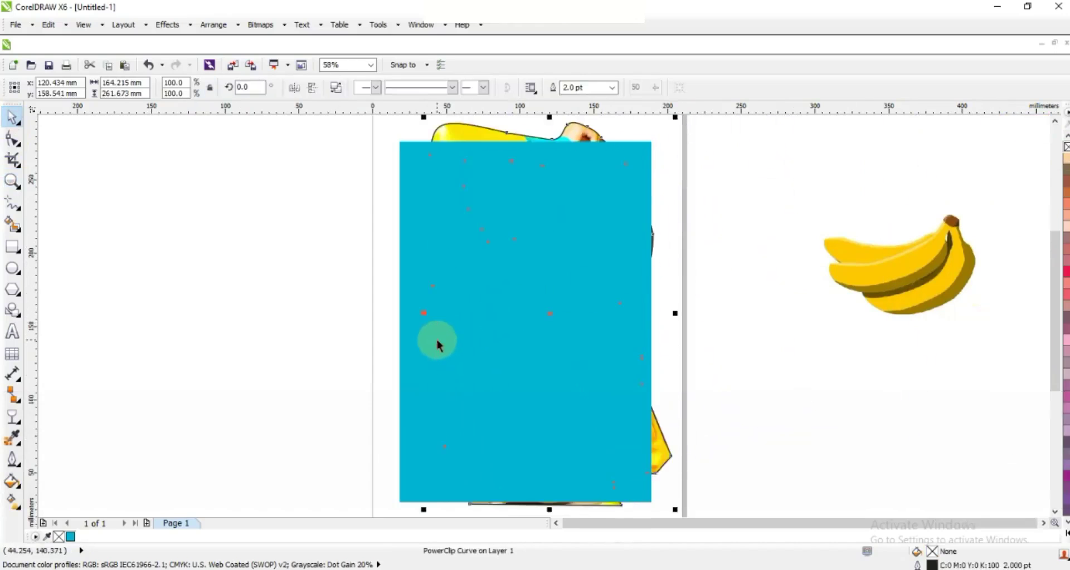
pyautogui.hotkey('shift', 'pageup')
# Scale the woman cutout down to about 66.5% and centre it horizontally on the turquoise rectangle
pyautogui.moveTo(674, 118); pyautogui.dragTo(614, 167)
pyautogui.keyDown('shift'); pyautogui.click(613, 166); pyautogui.keyUp('shift')
pyautogui.press('c')
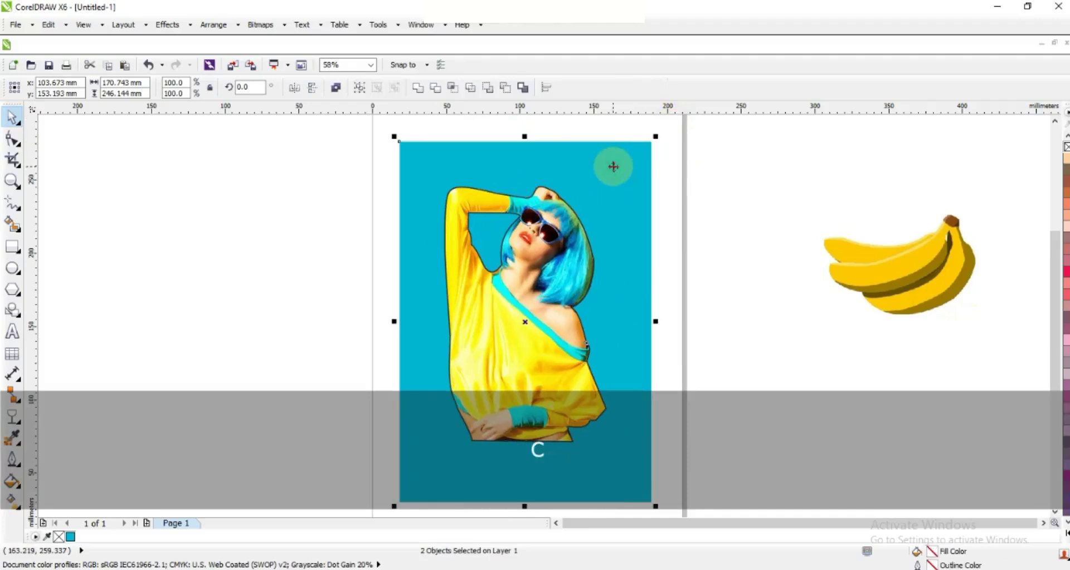
# Remove the black outline from the woman cutout
pyautogui.hotkey('shift', 'F2')
pyautogui.press('Escape')
pyautogui.click(600, 241)
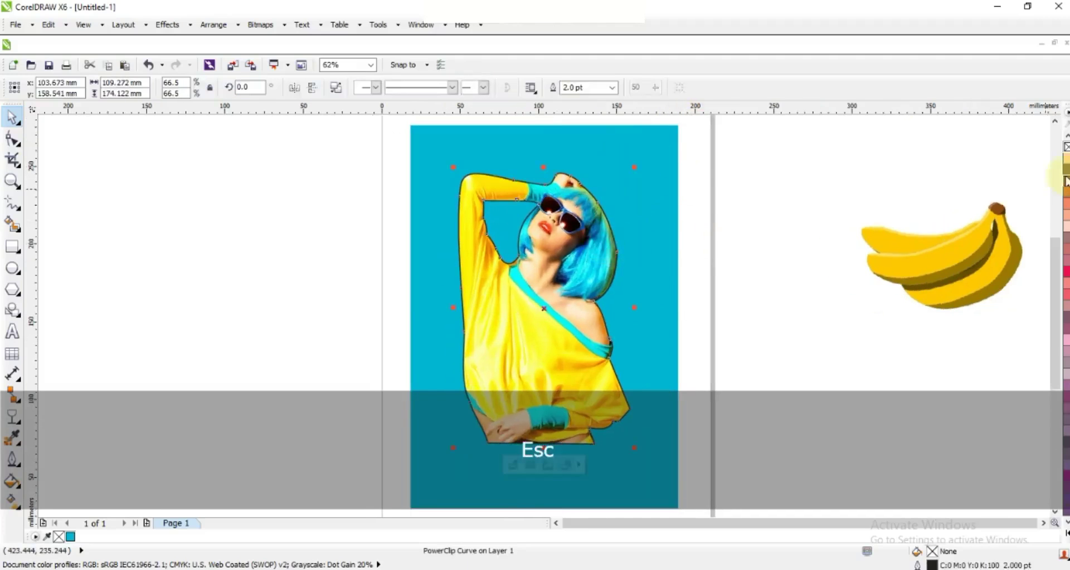
pyautogui.click(771, 275)
# Scale the woman cutout to about 65.3% and recentre it horizontally on the turquoise rectangle
pyautogui.click(638, 455)
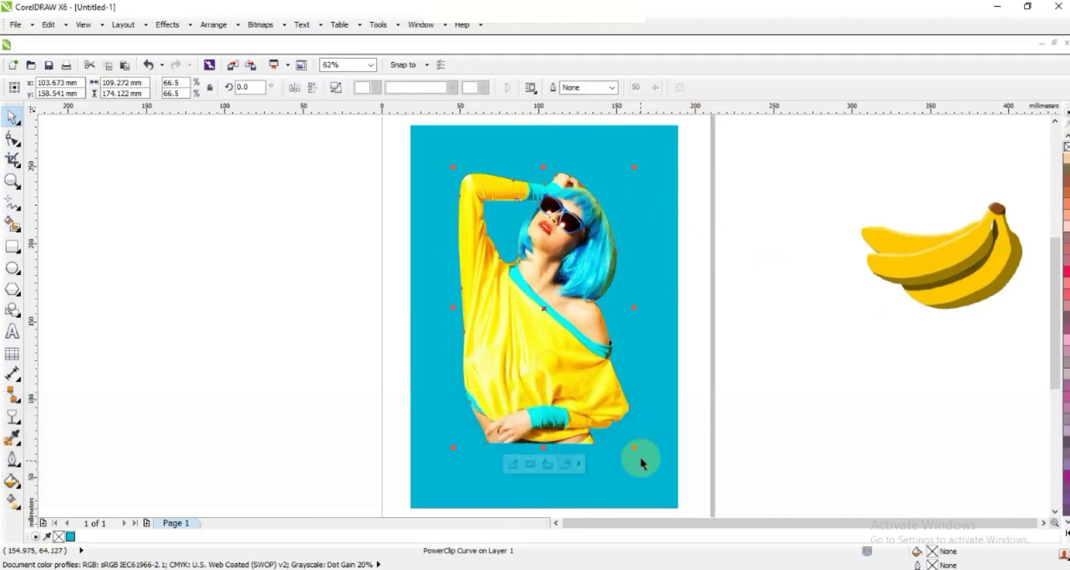
pyautogui.keyDown('shift'); pyautogui.click(645, 390); pyautogui.keyUp('shift')
pyautogui.press('c')
pyautogui.click(783, 372)
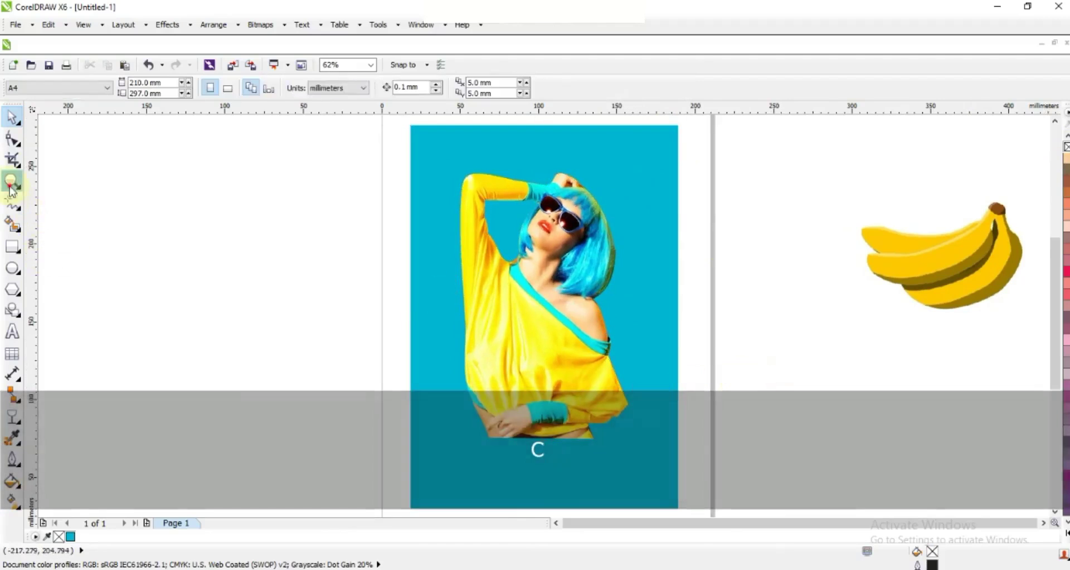
# Draw an unfilled rectangle about 109 × 177 mm over the woman, starting at her cutout's lower edge
pyautogui.click(13, 181)
pyautogui.moveTo(362, 132); pyautogui.dragTo(802, 475)
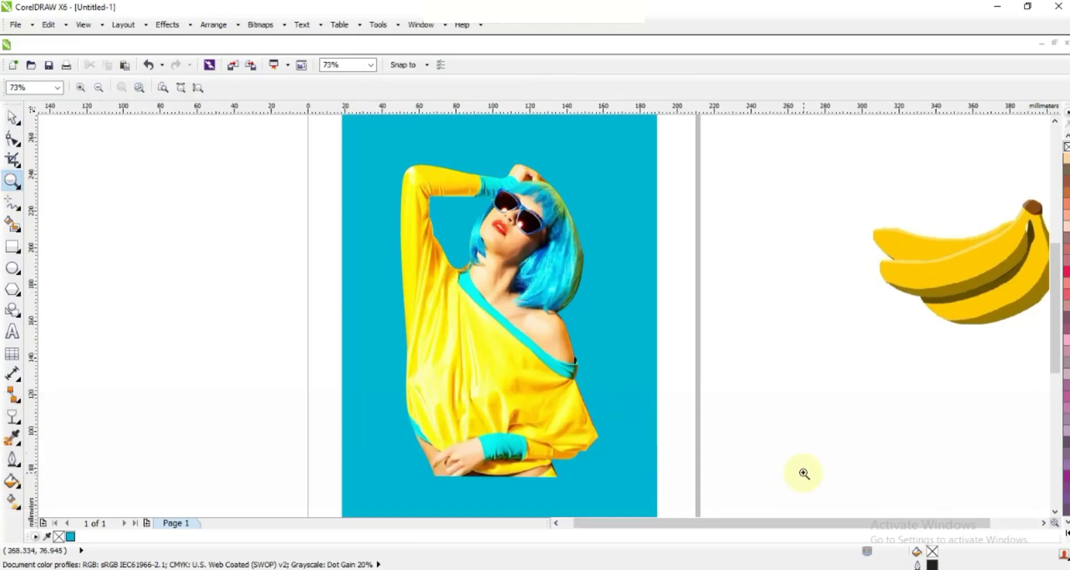
pyautogui.click(13, 247)
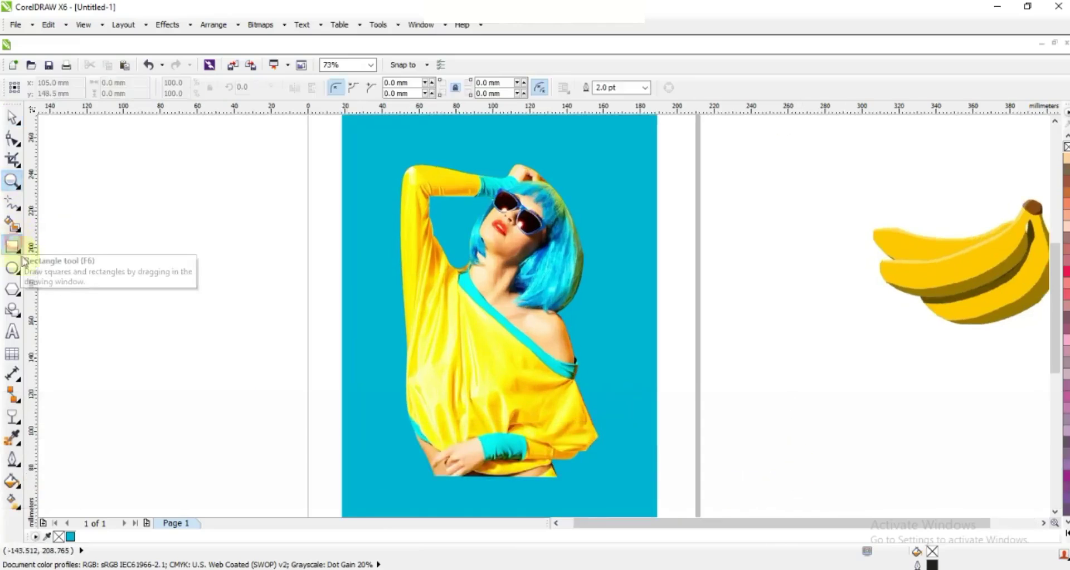
pyautogui.moveTo(560, 478); pyautogui.dragTo(359, 153)
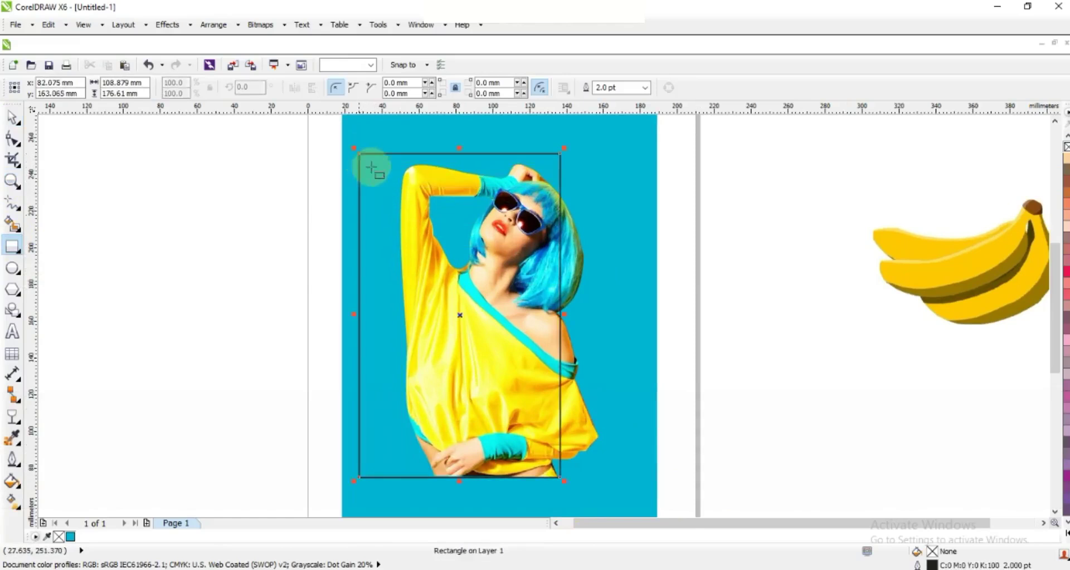
# Resize the frame rectangle to about 120 × 158 mm, with its upper edge crossing the woman's raised forearm
pyautogui.click(12, 117)
pyautogui.click(561, 315)
pyautogui.moveTo(564, 315); pyautogui.dragTo(603, 317)
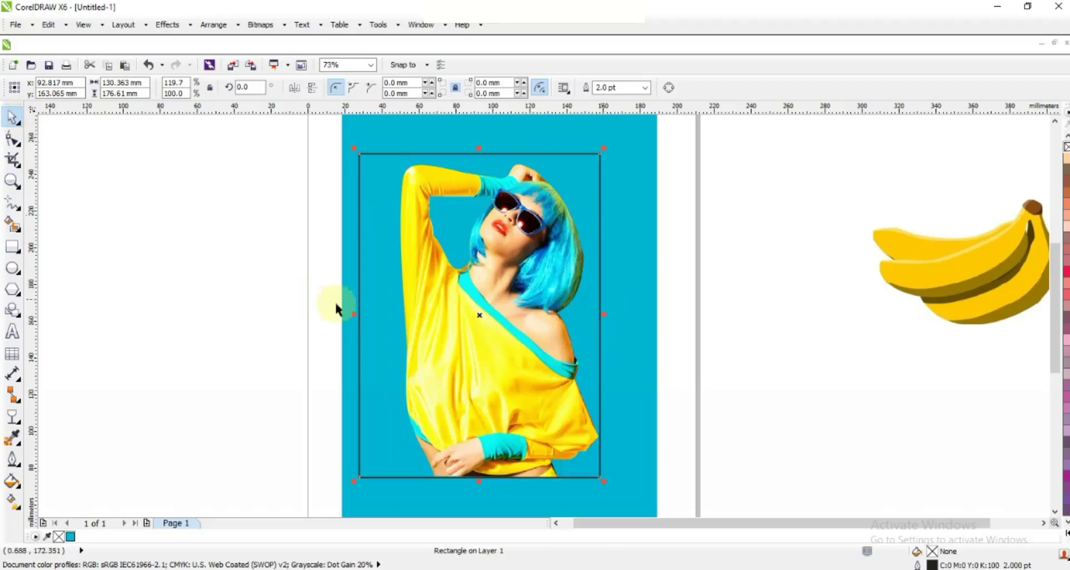
pyautogui.moveTo(354, 314); pyautogui.dragTo(362, 313)
pyautogui.moveTo(373, 313); pyautogui.dragTo(375, 286)
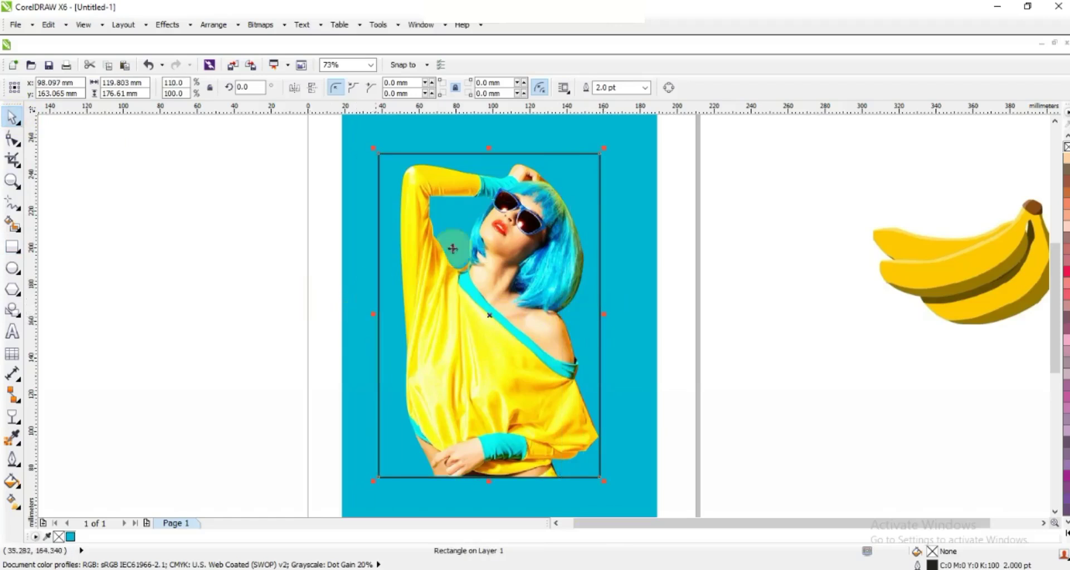
pyautogui.moveTo(489, 149); pyautogui.dragTo(492, 181)
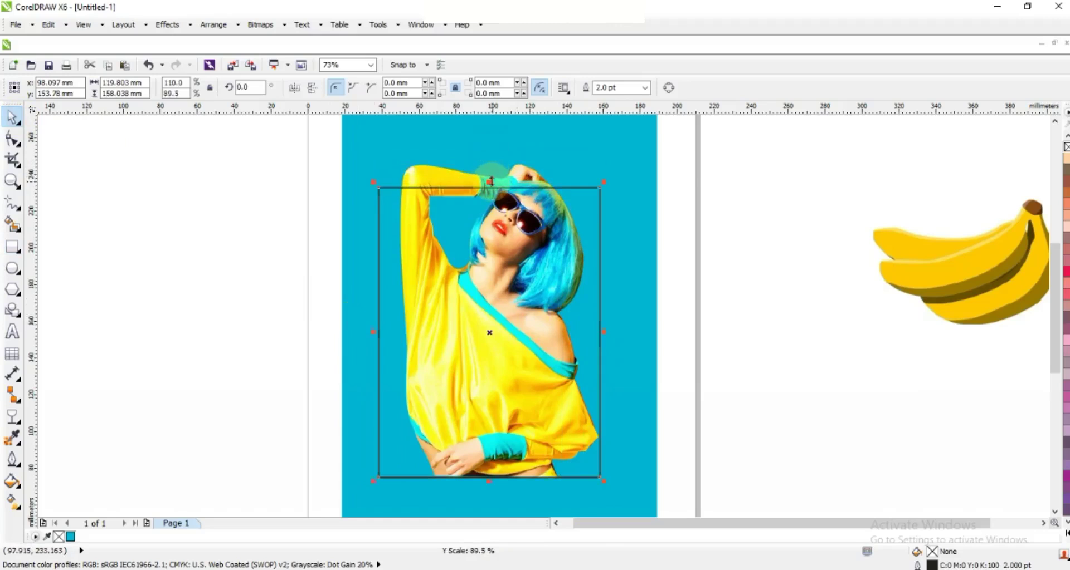
# Set the frame rectangle's outline width to 12 pt
pyautogui.click(645, 88)
pyautogui.click(614, 184)
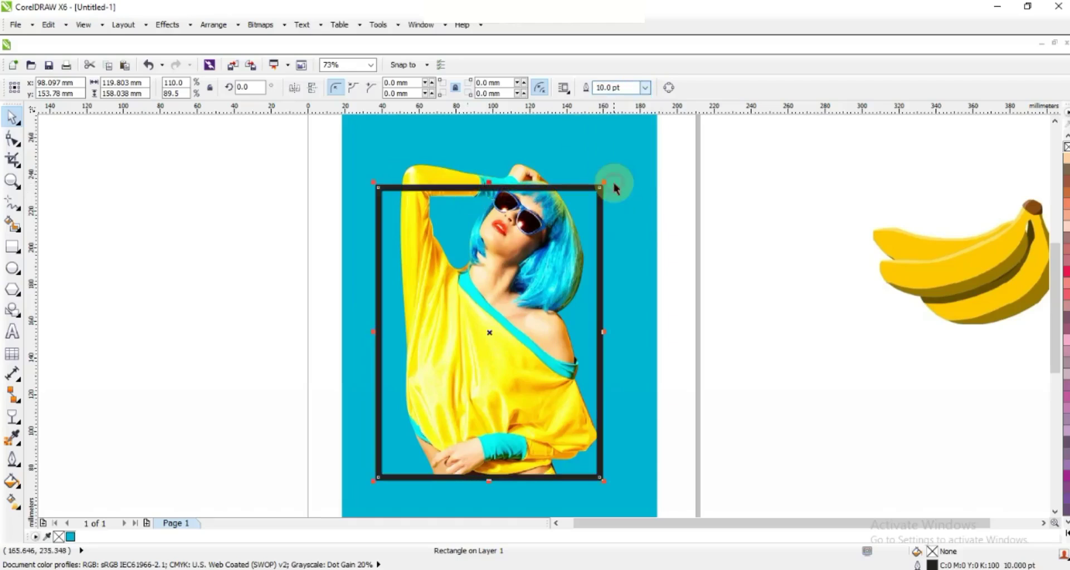
pyautogui.click(644, 88)
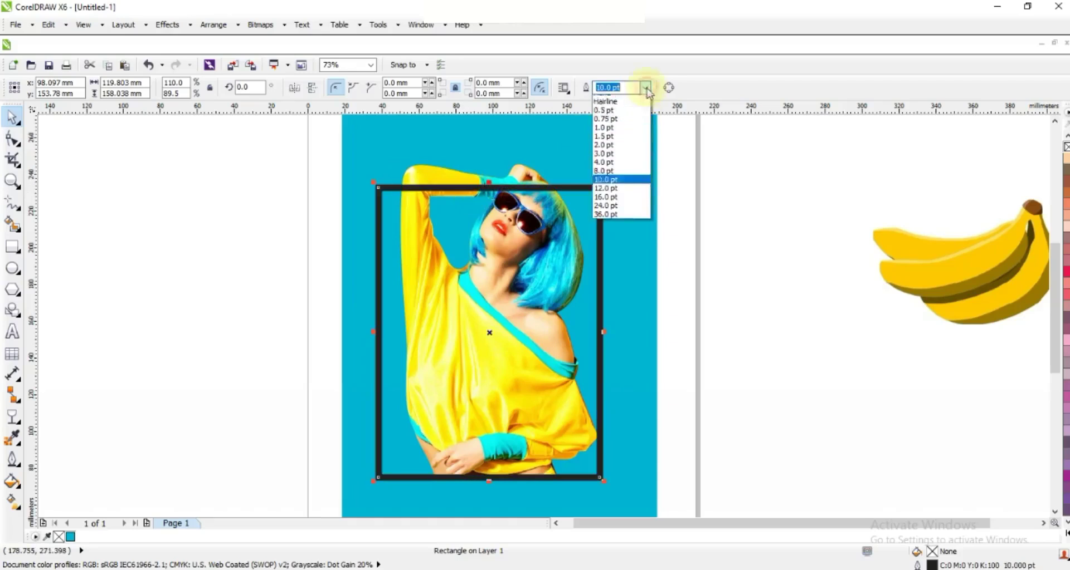
pyautogui.click(620, 196)
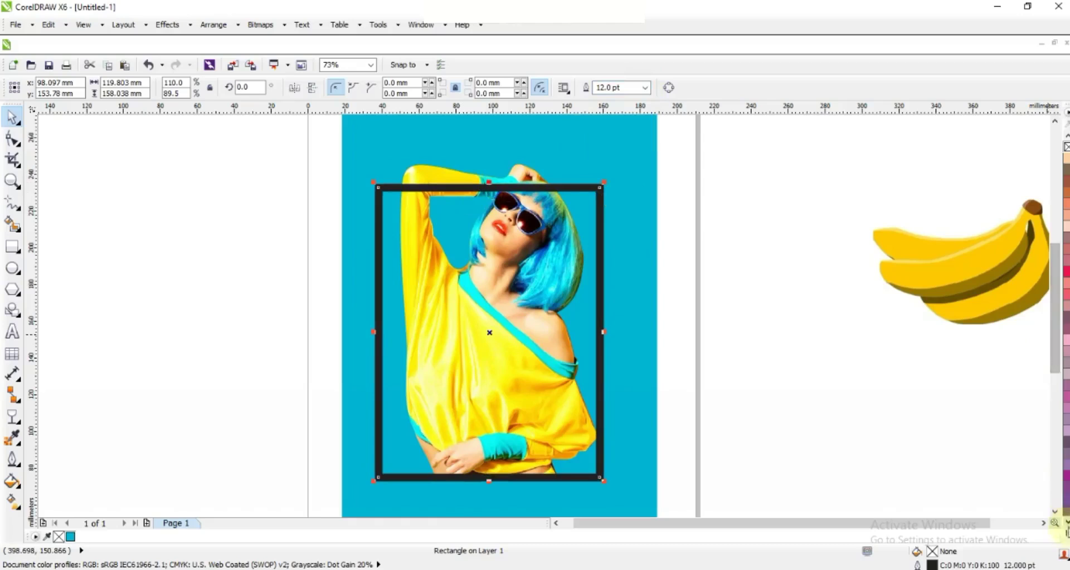
# Colour the frame rectangle's outline white and send it behind the woman cutout
pyautogui.click(1066, 534)
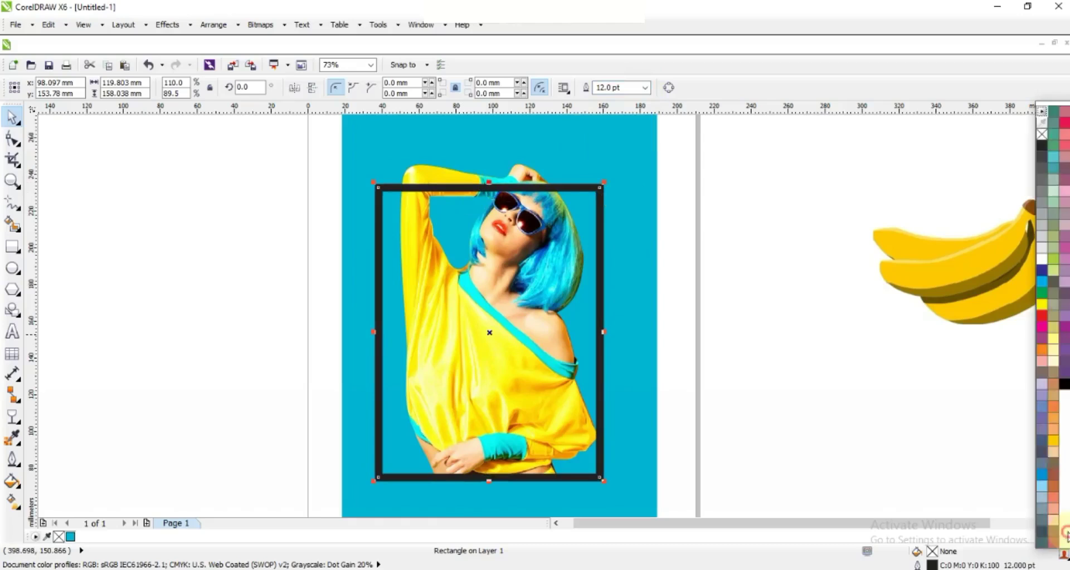
pyautogui.rightClick(1046, 263)
pyautogui.hotkey('ctrl', 'pagedown')
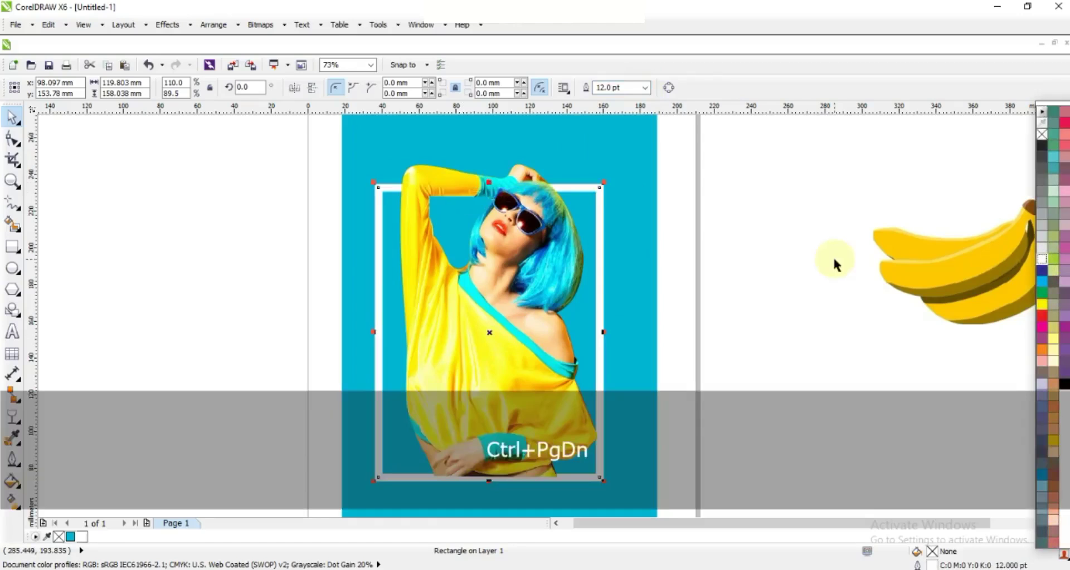
pyautogui.click(761, 298)
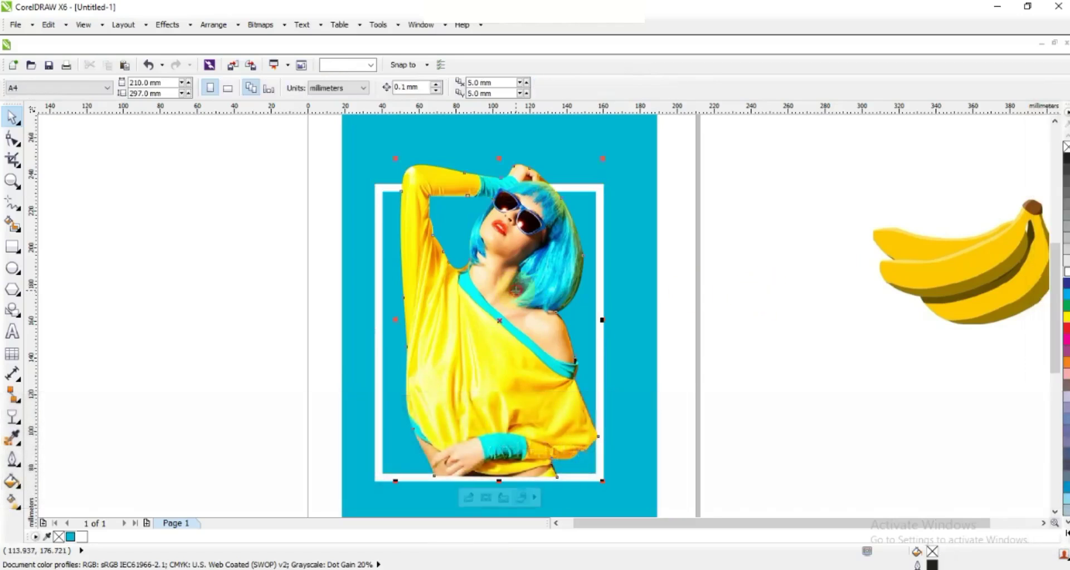
# Nudge the woman cutout 0.1 mm left and about 1.2 mm up to align its lower edge with the white frame
pyautogui.click(515, 290)
pyautogui.press('Left')
pyautogui.press('Up')
pyautogui.press('Up')
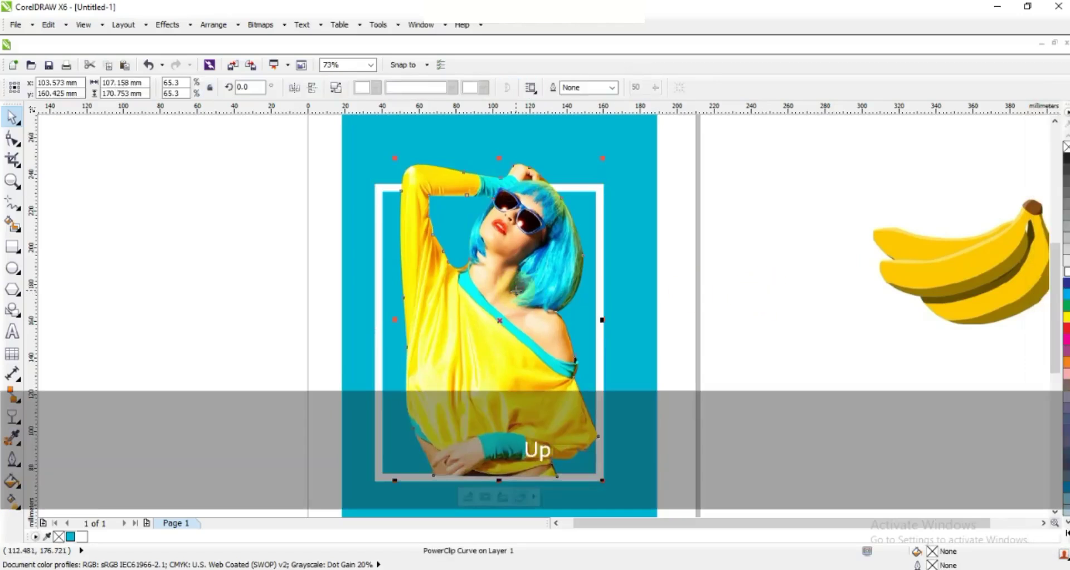
pyautogui.press('Up')
pyautogui.press('Up')
pyautogui.press('Up')
pyautogui.press('Up')
pyautogui.press('Up')
pyautogui.press('Up')
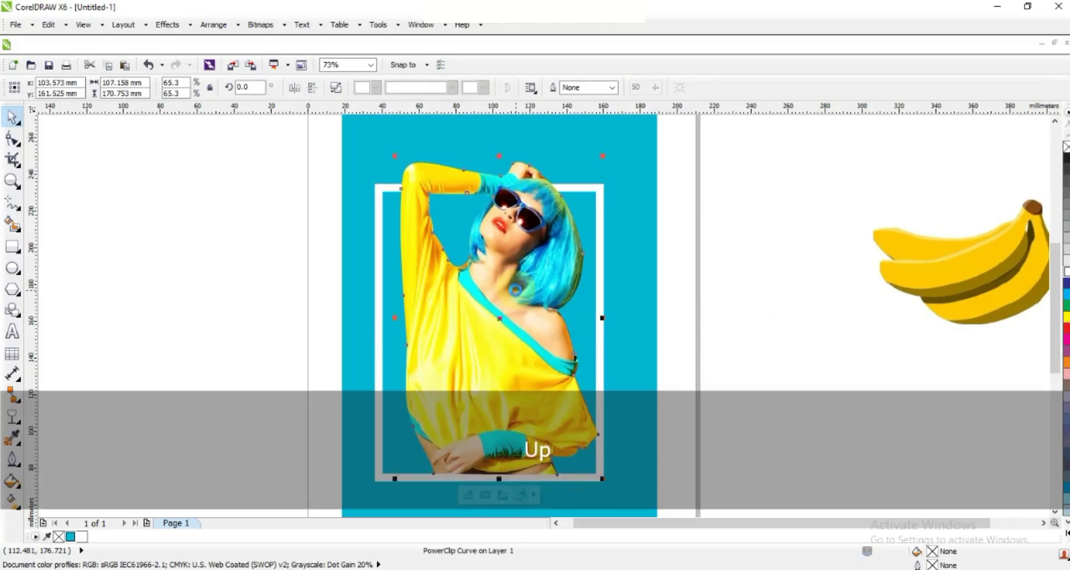
pyautogui.press('Down')
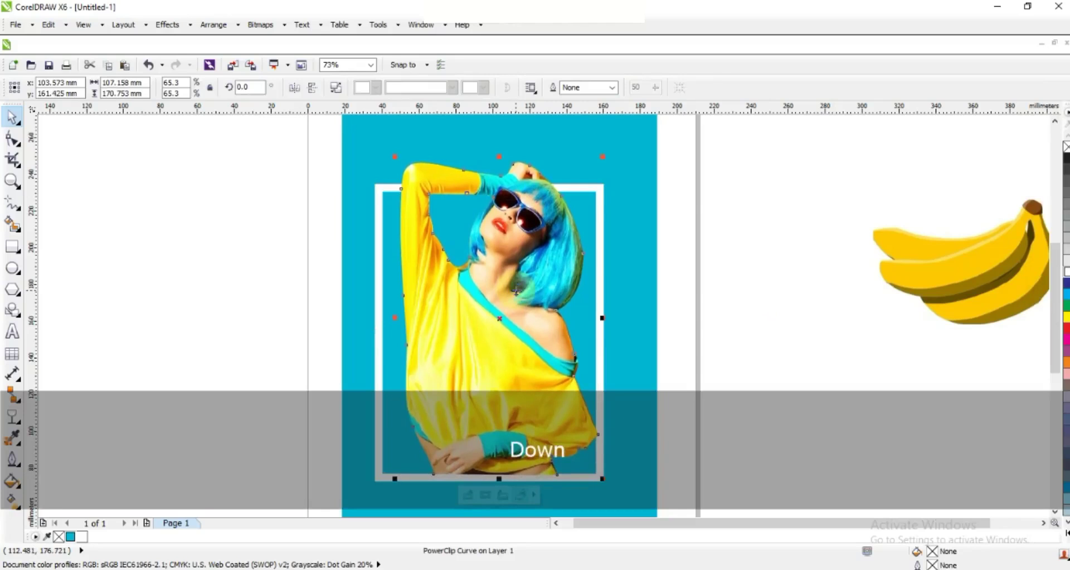
# Shift the woman cutout and white frame together slightly right, and scale both down a little on the turquoise rectangle
pyautogui.click(678, 310)
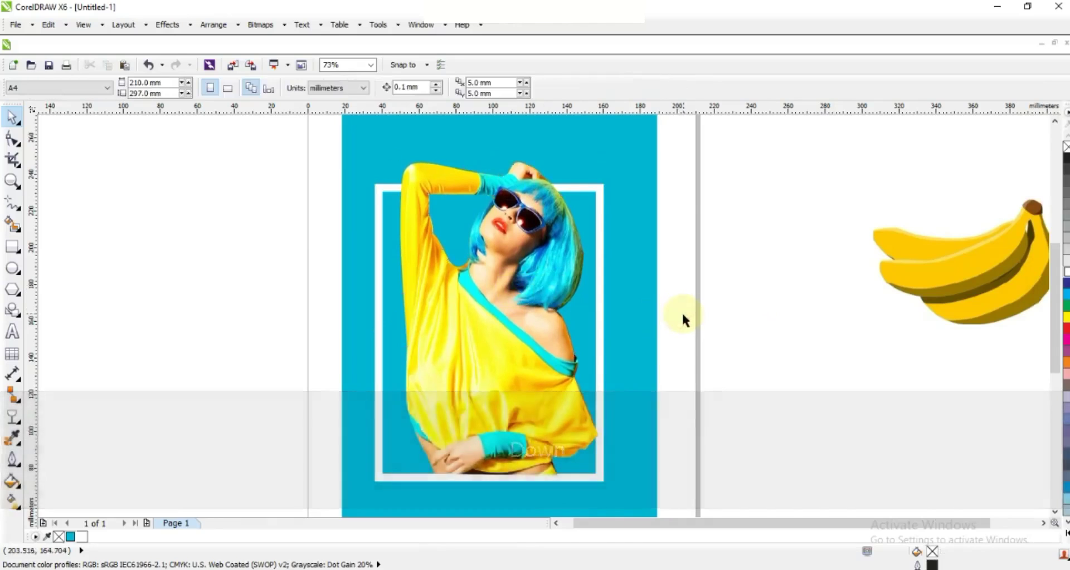
pyautogui.press('F3')
pyautogui.moveTo(460, 232); pyautogui.dragTo(649, 420)
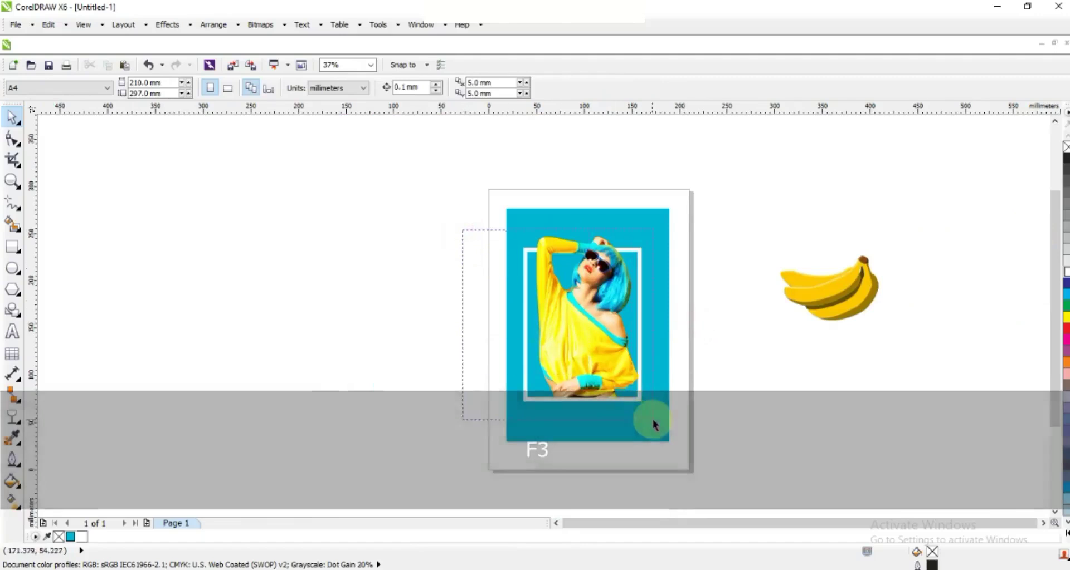
pyautogui.moveTo(598, 347); pyautogui.dragTo(603, 346)
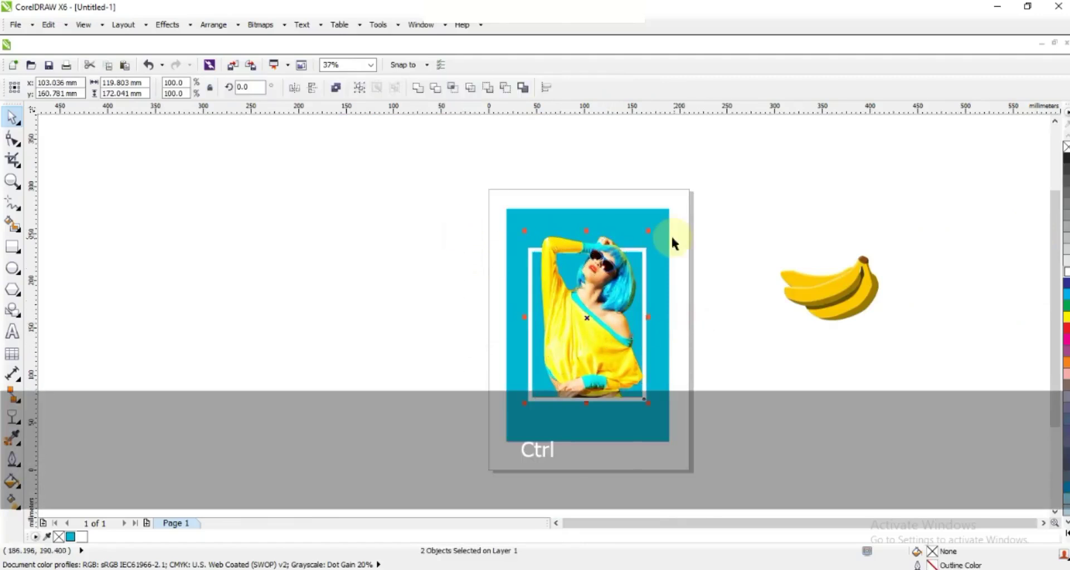
pyautogui.moveTo(649, 231); pyautogui.dragTo(649, 236)
pyautogui.click(743, 286)
# Draw a straight horizontal freehand line about 149 mm long in the empty area beside the page
pyautogui.click(12, 181)
pyautogui.moveTo(395, 239); pyautogui.dragTo(766, 432)
pyautogui.click(15, 206)
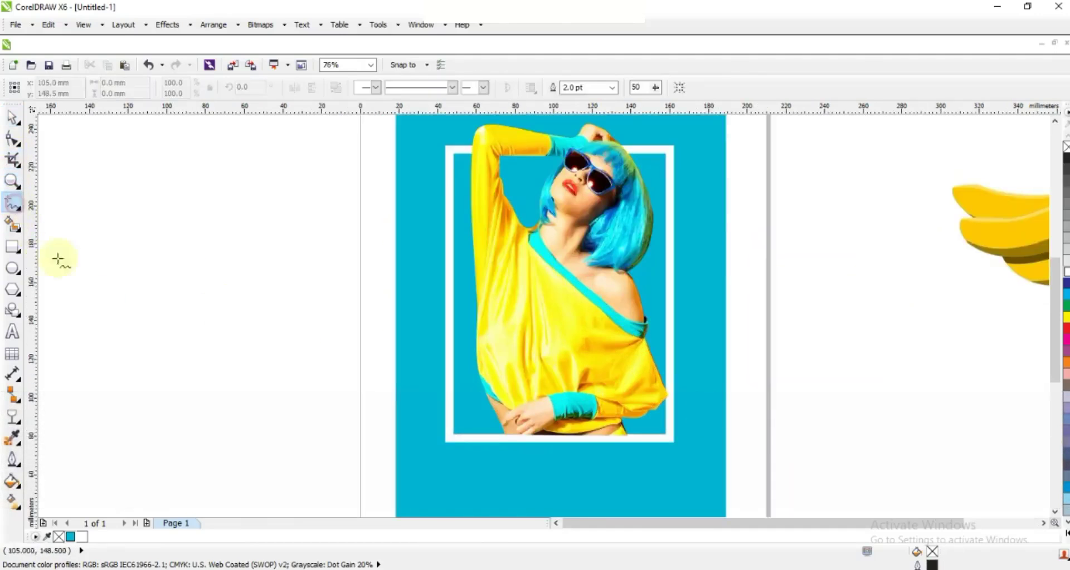
pyautogui.click(61, 299)
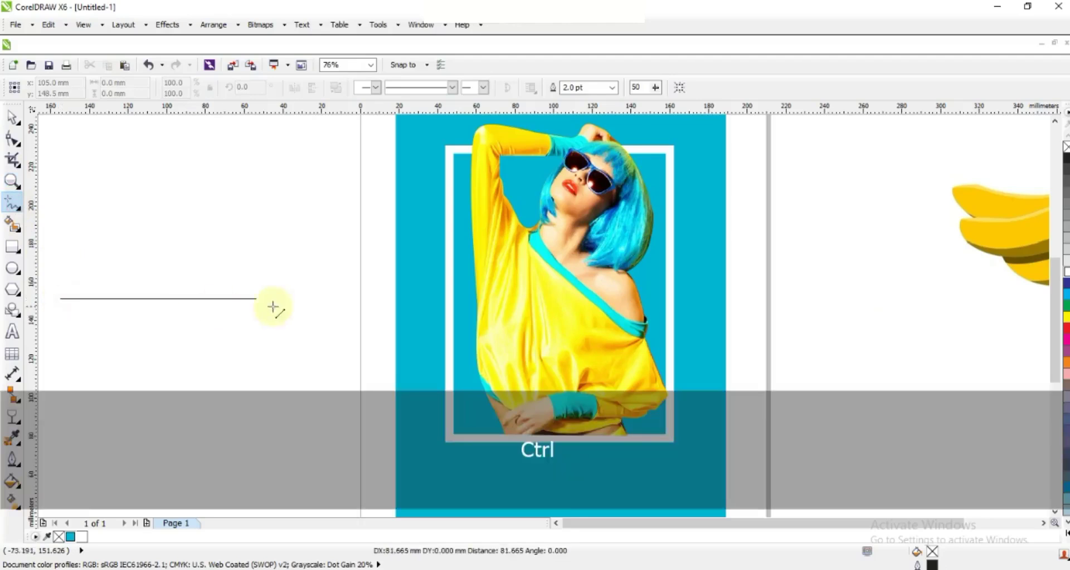
pyautogui.click(350, 304)
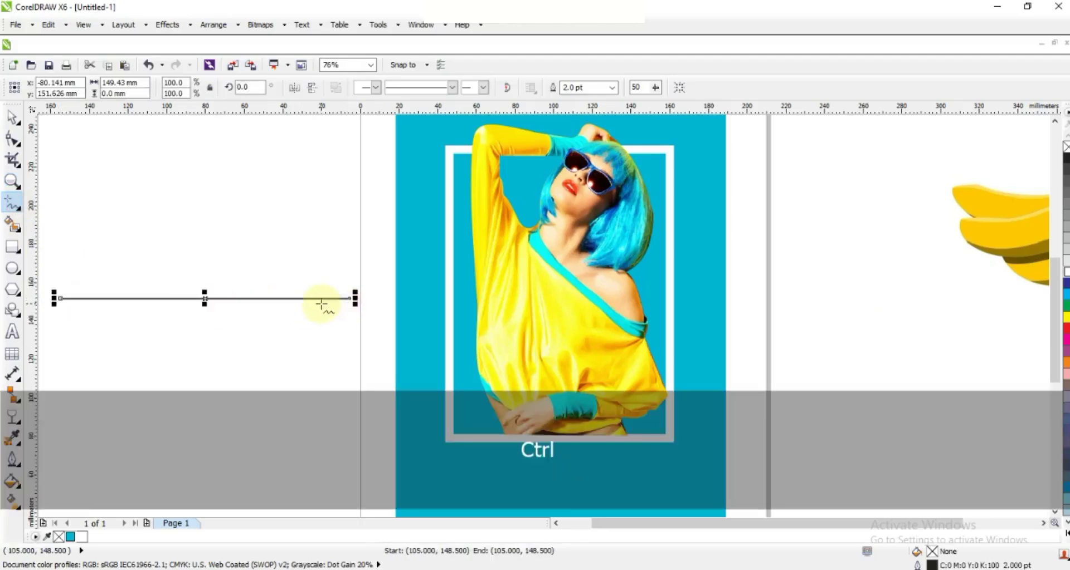
# Apply a zipper distortion with amplitude 32 and frequency 10 to the line, and make the distortion smooth
pyautogui.hotkey('shift', 'F2')
pyautogui.press('F3')
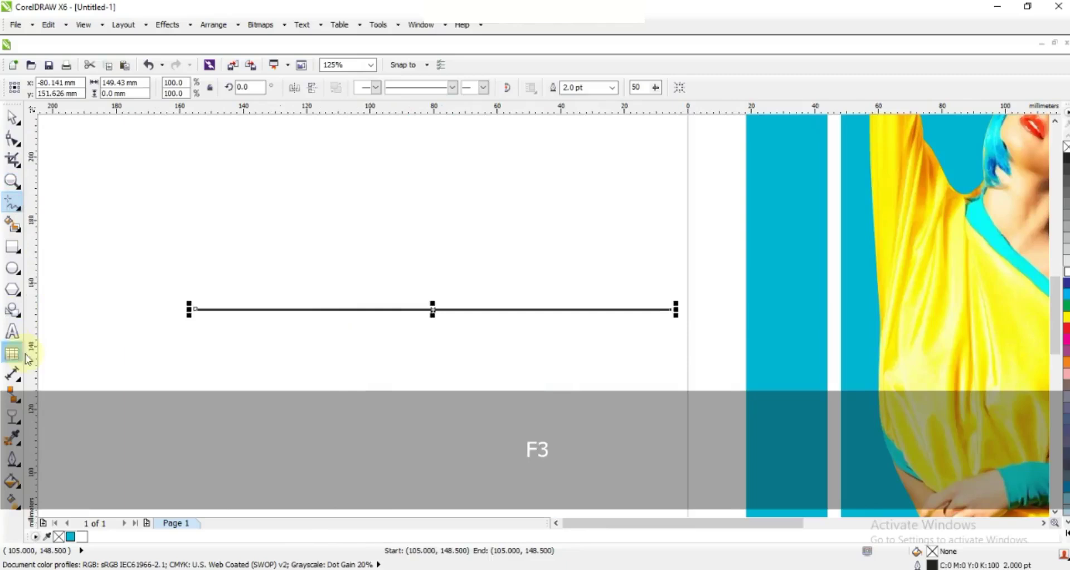
pyautogui.click(14, 439)
pyautogui.click(12, 438)
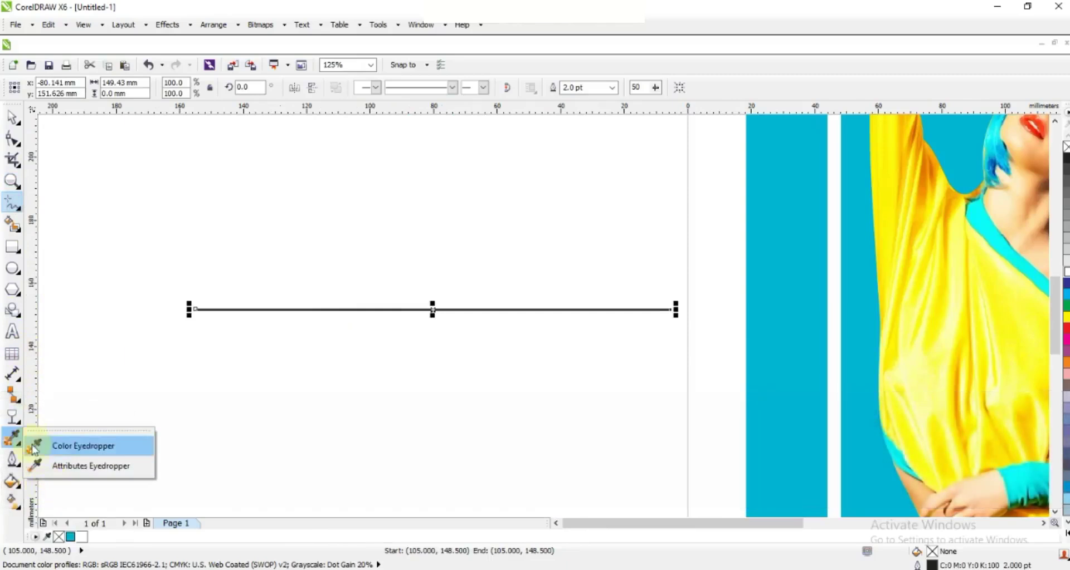
pyautogui.click(12, 417)
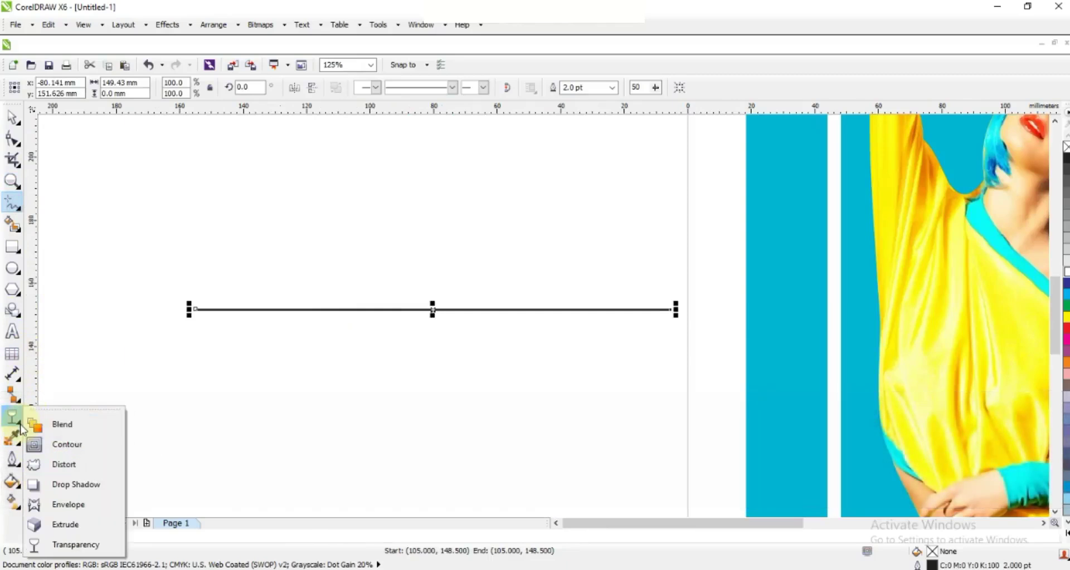
pyautogui.click(53, 465)
pyautogui.moveTo(196, 311); pyautogui.dragTo(187, 394)
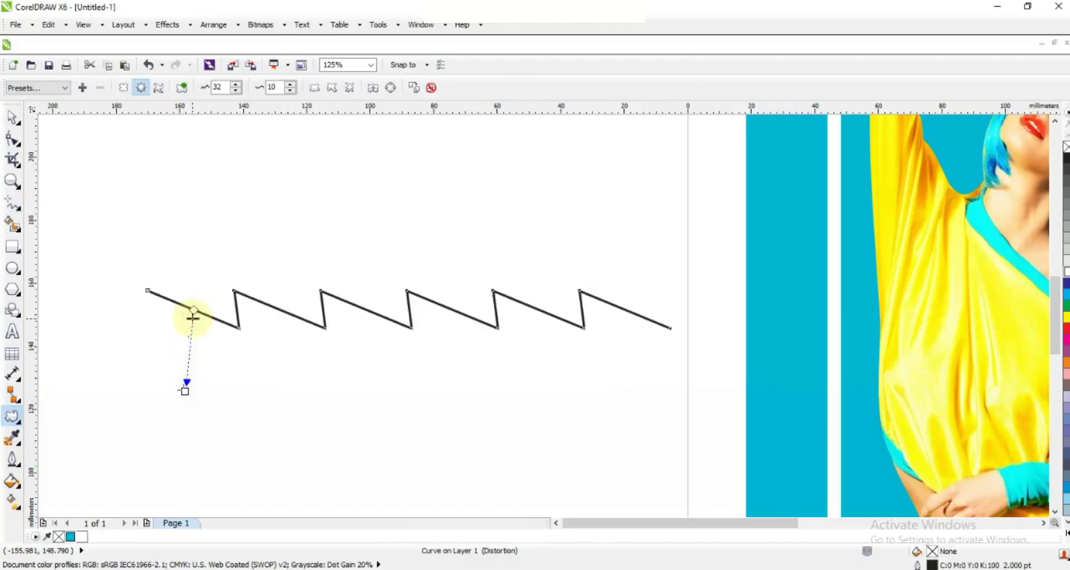
pyautogui.click(332, 89)
# Set the wavy line's outline width to 4 pt
pyautogui.click(14, 118)
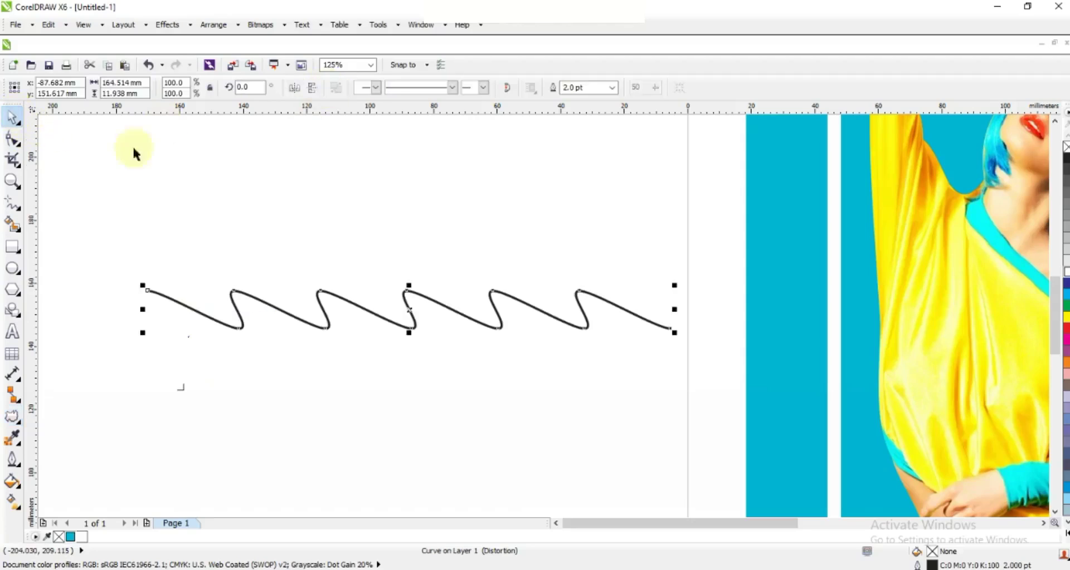
pyautogui.click(612, 88)
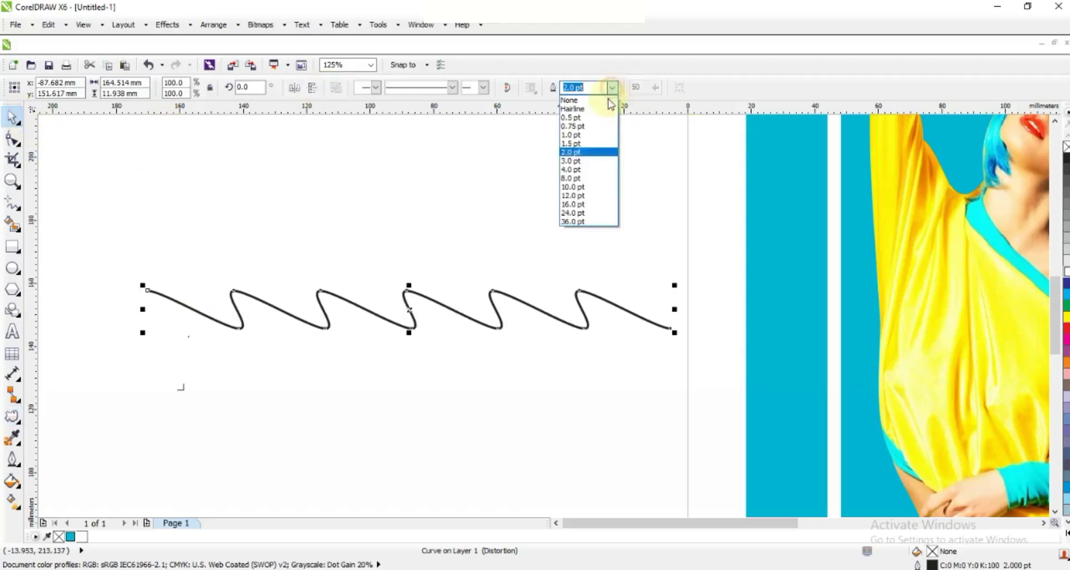
pyautogui.click(580, 170)
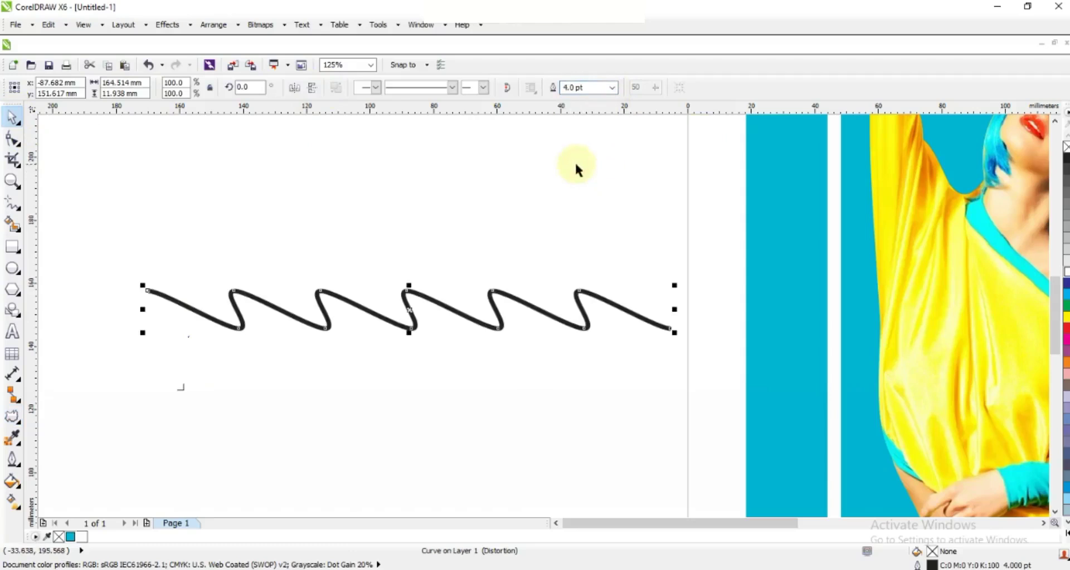
# Convert the wavy line's outline to an object and skew it horizontally so its steep slopes lean the other way
pyautogui.click(124, 25)
pyautogui.moveTo(213, 24)
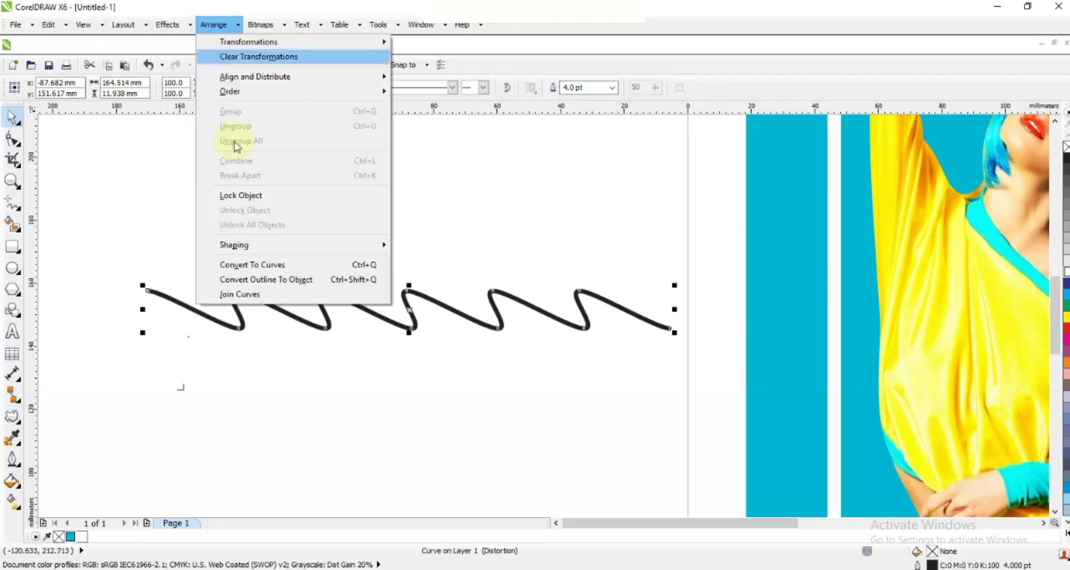
pyautogui.click(254, 280)
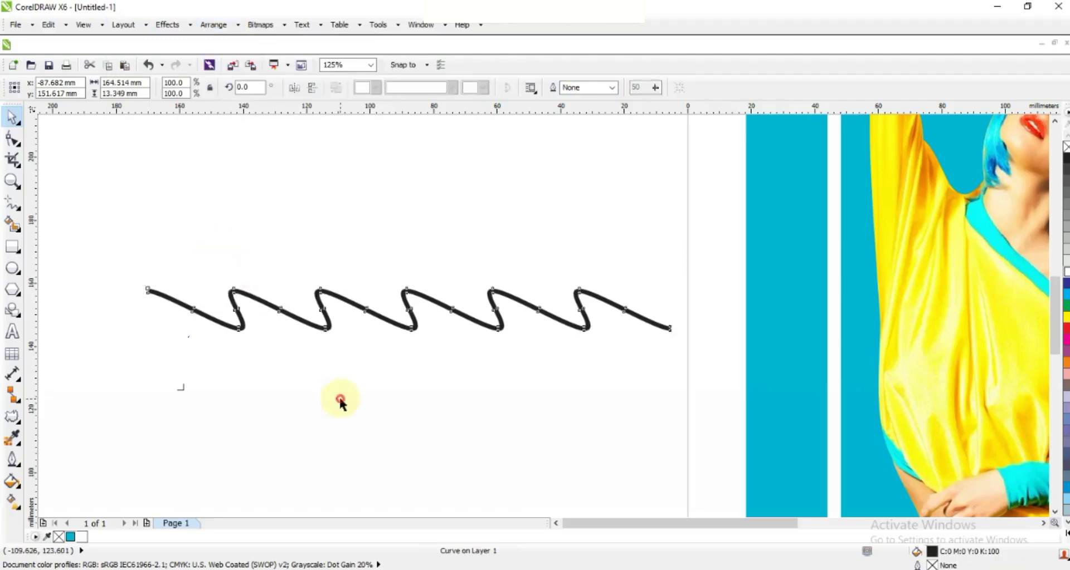
pyautogui.moveTo(545, 223); pyautogui.dragTo(546, 224)
pyautogui.click(521, 290)
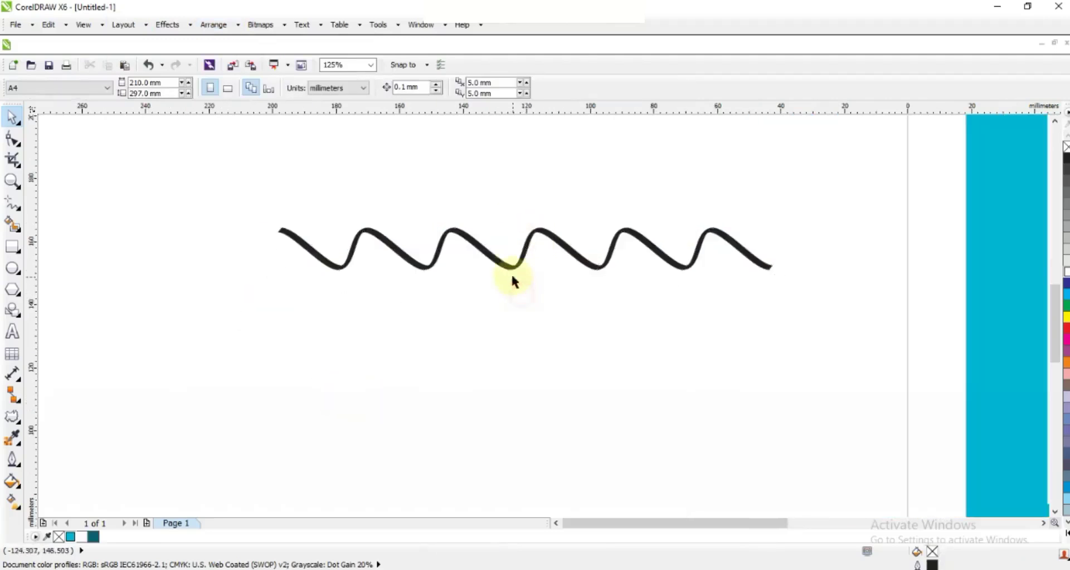
# Duplicate the wave downwards at an even offset to make five stacked waves, and weld them into one curve
pyautogui.moveTo(511, 270); pyautogui.dragTo(516, 302)
pyautogui.rightClick(517, 302)
pyautogui.hotkey('ctrl', 'r')
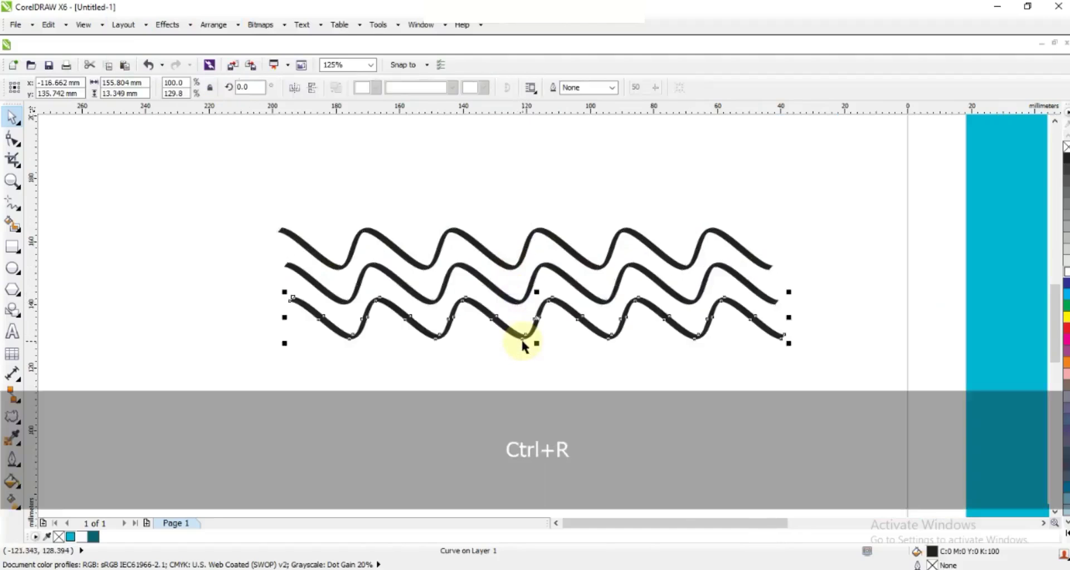
pyautogui.hotkey('ctrl', 'r')
pyautogui.hotkey('ctrl', 'r')
pyautogui.moveTo(208, 187); pyautogui.dragTo(840, 461)
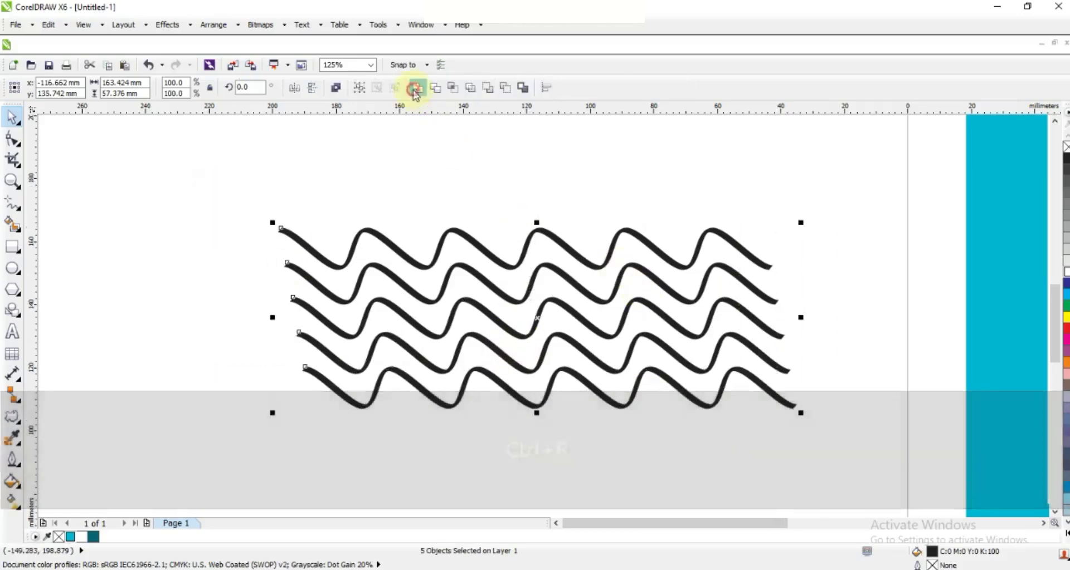
pyautogui.click(416, 89)
# Stretch the welded waves to 141.7% width, rotate them 20°, and place them diagonally across the woman's torso
pyautogui.press('F3')
pyautogui.moveTo(624, 312); pyautogui.dragTo(672, 312)
pyautogui.click(664, 344)
pyautogui.moveTo(676, 362); pyautogui.dragTo(663, 293)
pyautogui.moveTo(590, 306); pyautogui.dragTo(939, 297)
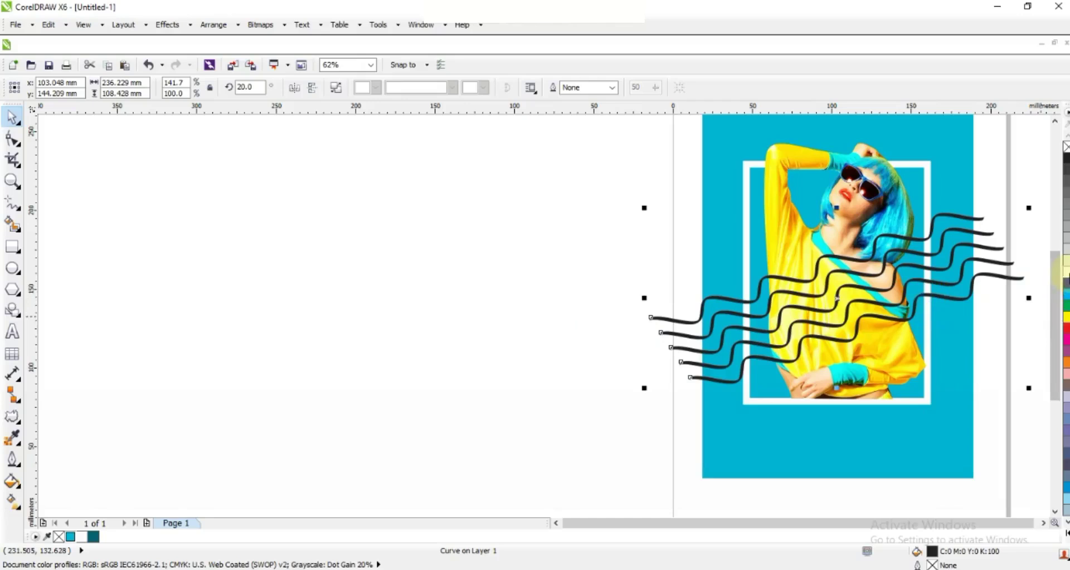
# Colour the waves white and PowerClip them inside the turquoise rectangle behind the woman
pyautogui.rightClick(1066, 272)
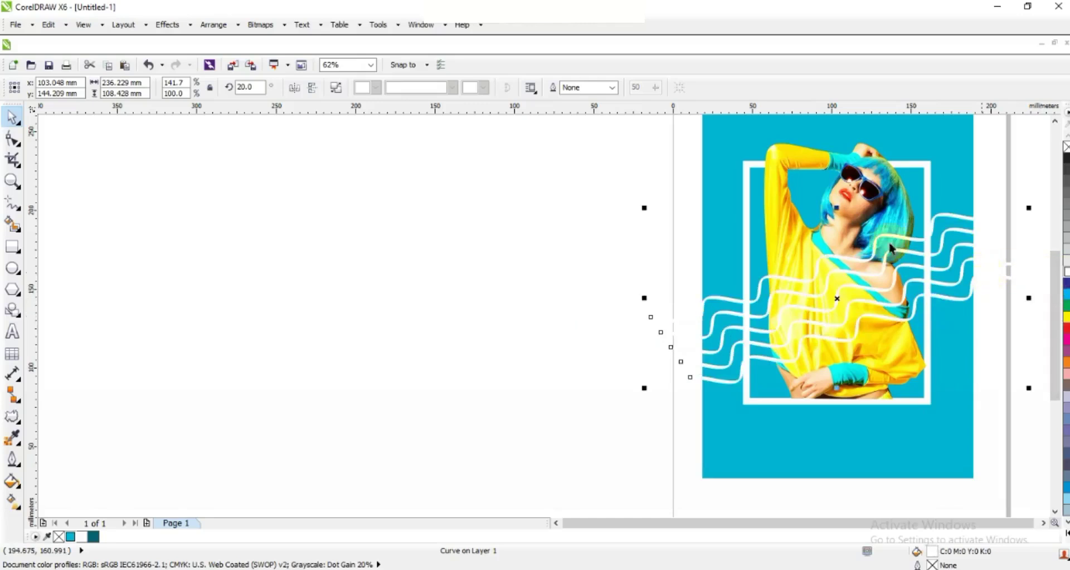
pyautogui.click(167, 24)
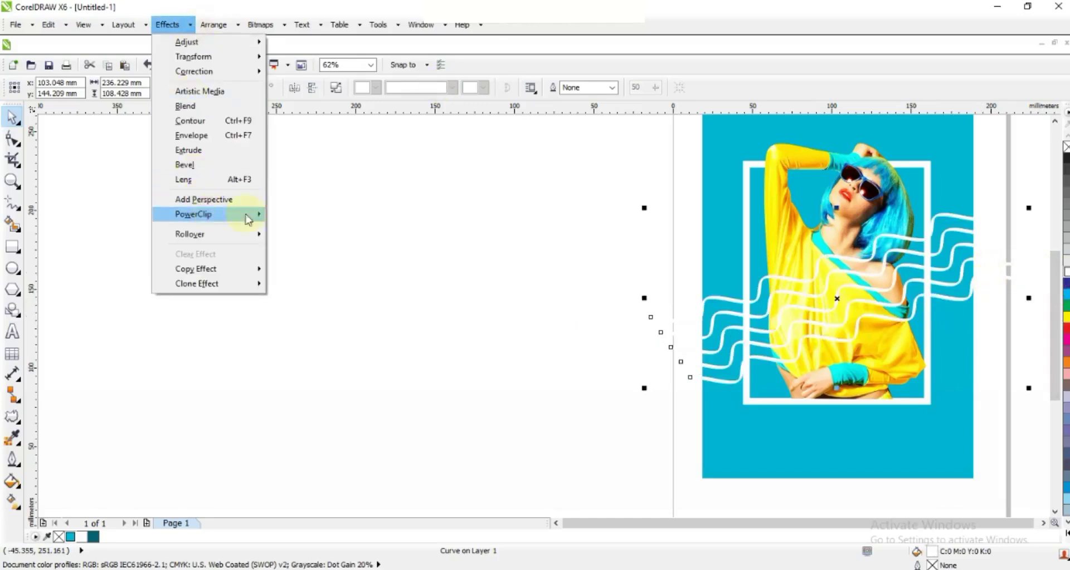
pyautogui.click(301, 214)
pyautogui.click(703, 203)
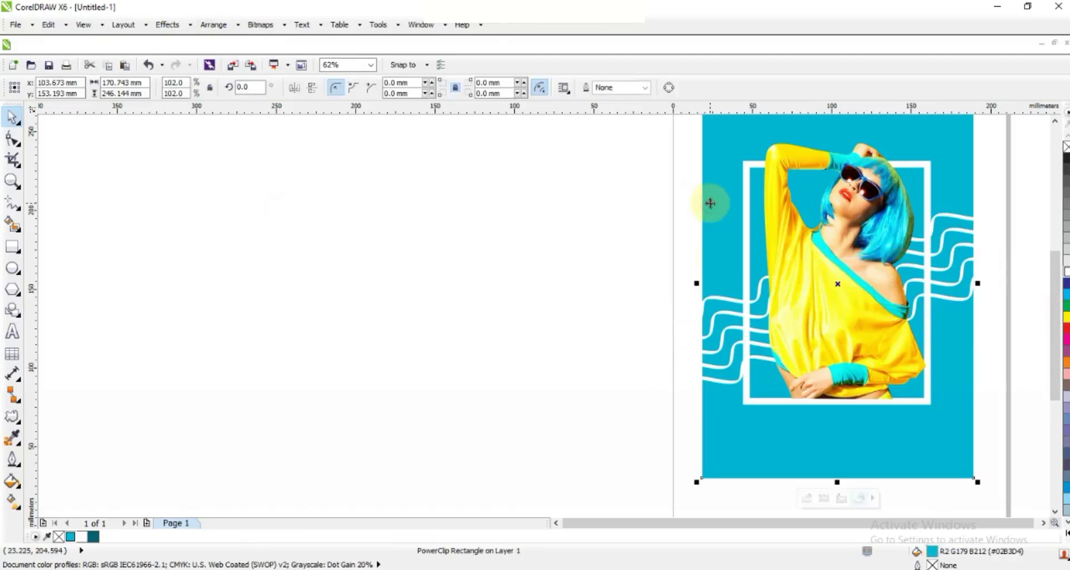
pyautogui.hotkey('shift', 'F2')
pyautogui.press('Escape')
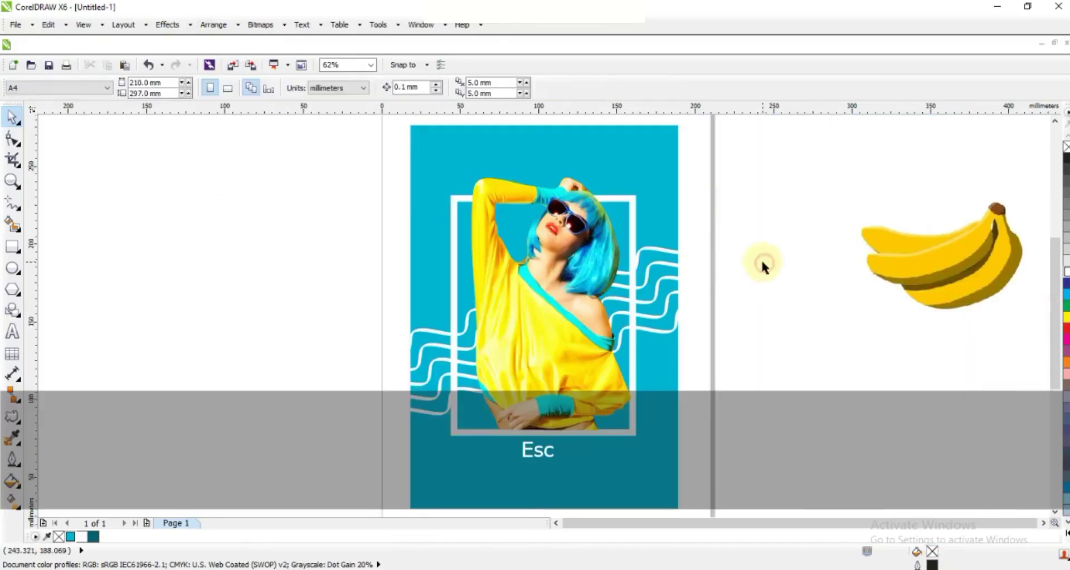
# Outline-trace the banana bitmap as a low quality image with its background removed
pyautogui.click(947, 267)
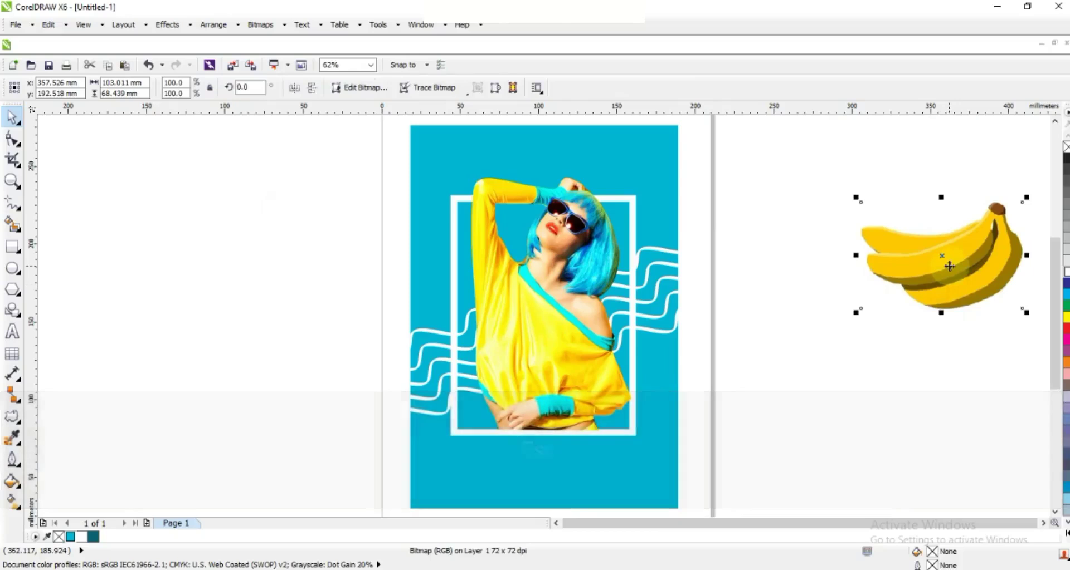
pyautogui.rightClick(949, 266)
pyautogui.moveTo(863, 71)
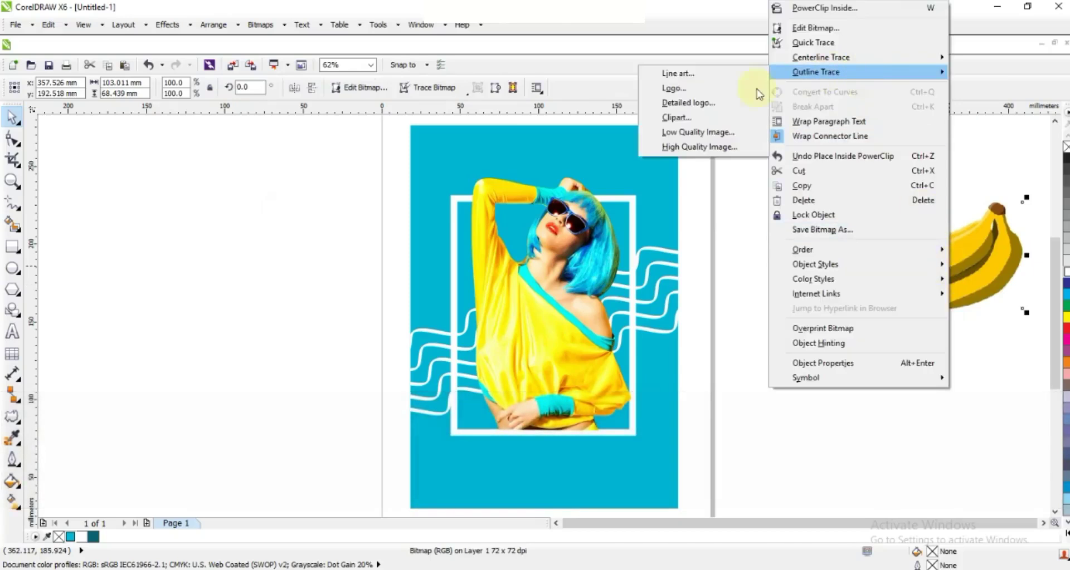
pyautogui.click(723, 135)
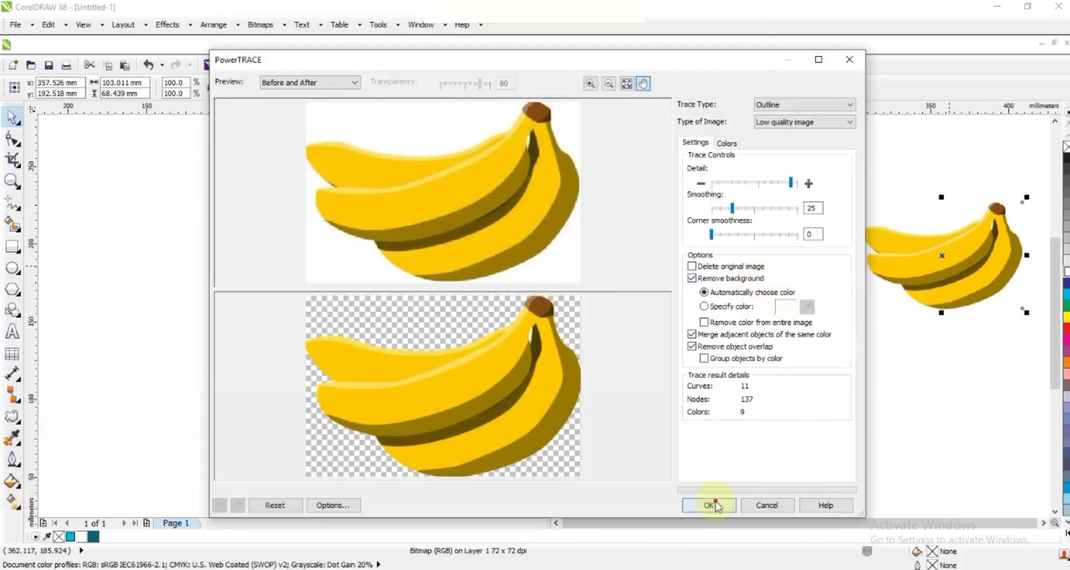
pyautogui.click(709, 505)
# Move the traced bananas down and left of the original bitmap, and delete that bitmap
pyautogui.moveTo(891, 261); pyautogui.dragTo(816, 376)
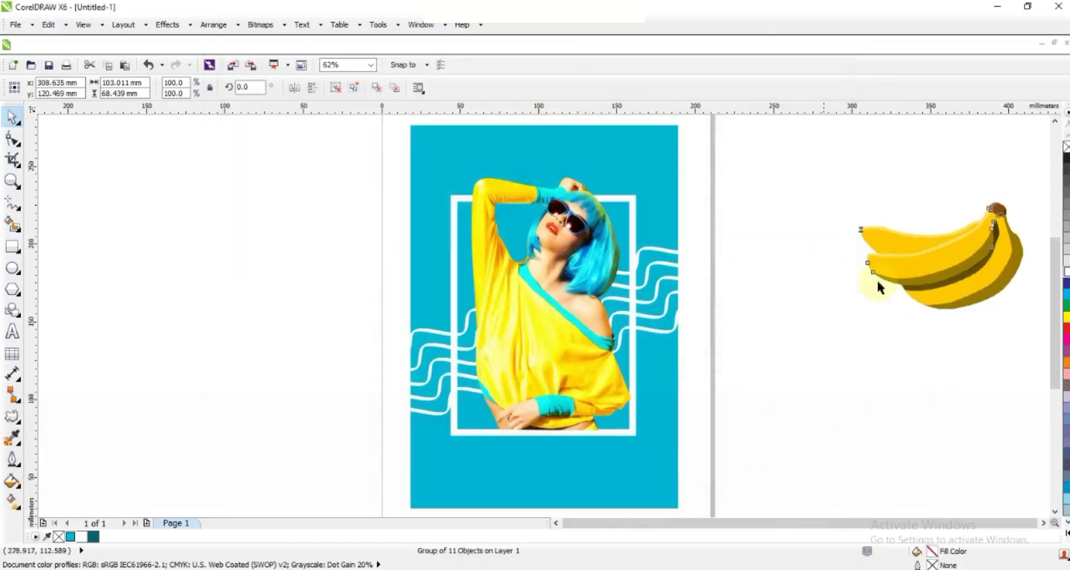
pyautogui.click(891, 261)
pyautogui.press('Delete')
# Duplicate the traced bananas above the first set, then ungroup and weld the copy into a single silhouette
pyautogui.moveTo(883, 356); pyautogui.dragTo(816, 237)
pyautogui.click(336, 88)
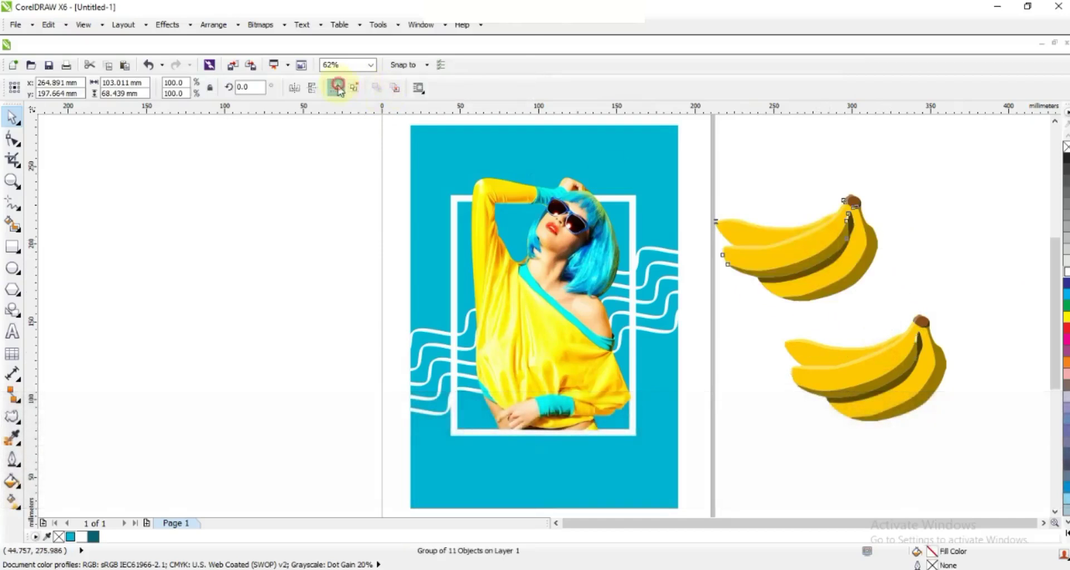
pyautogui.click(418, 89)
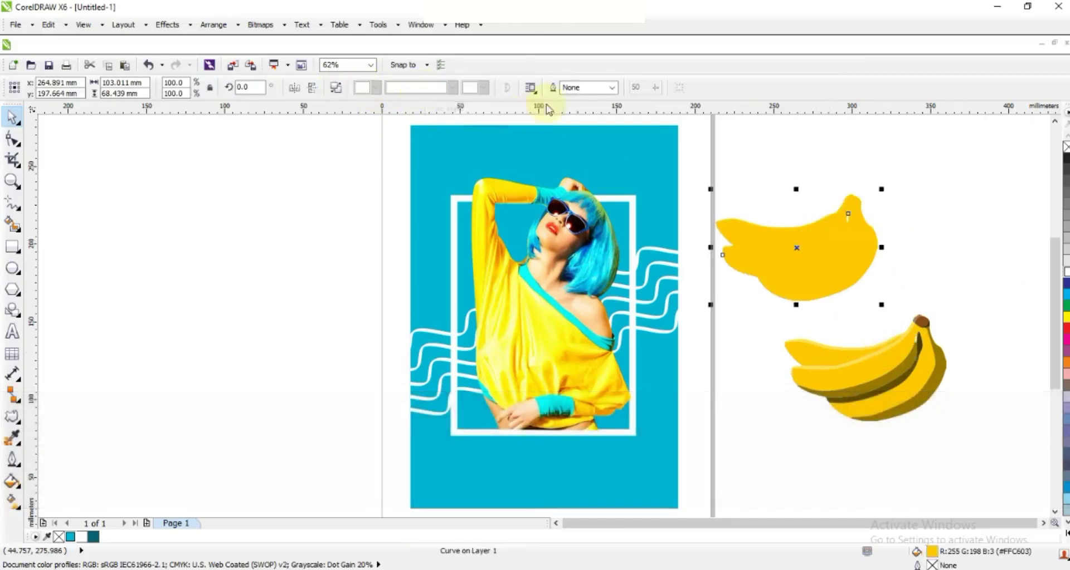
# Give the banana silhouette a white outline 4 pt wide
pyautogui.click(611, 88)
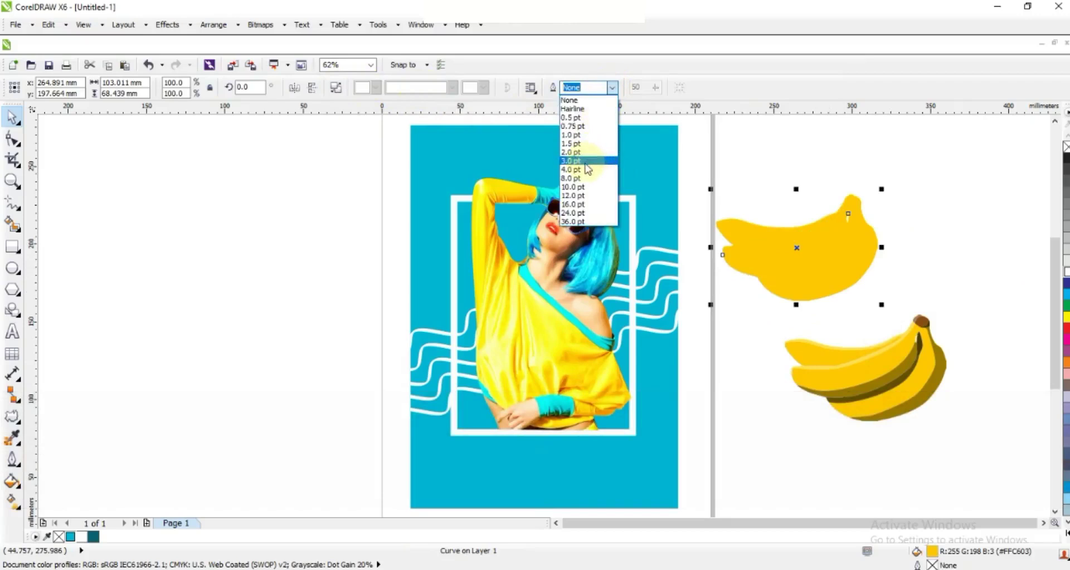
pyautogui.click(585, 163)
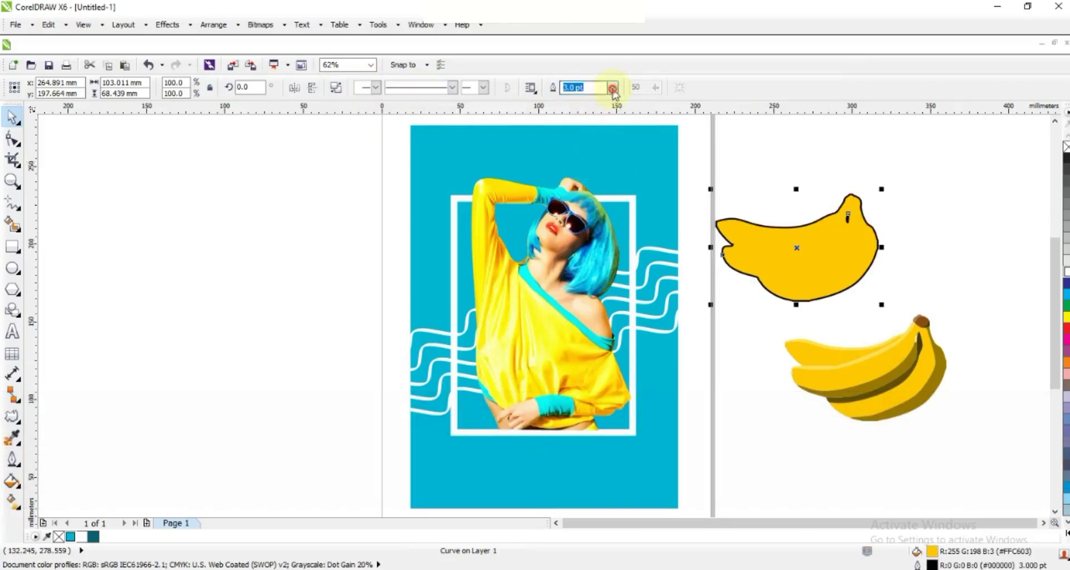
pyautogui.click(611, 88)
pyautogui.click(579, 169)
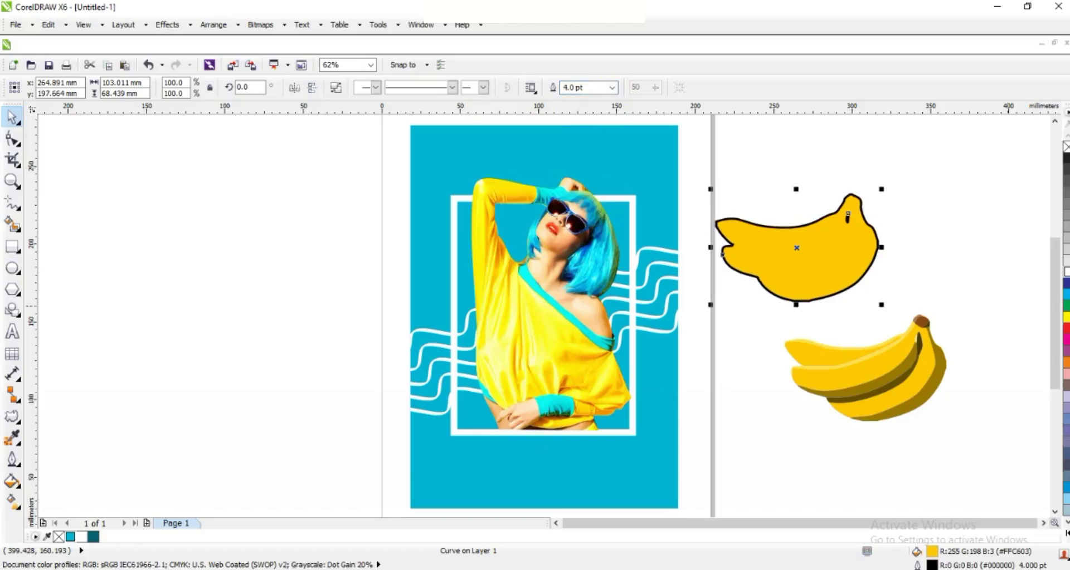
pyautogui.rightClick(1064, 273)
# Stack the detailed traced bananas in front of the white-outlined silhouette, centred on it, and group both
pyautogui.click(920, 337)
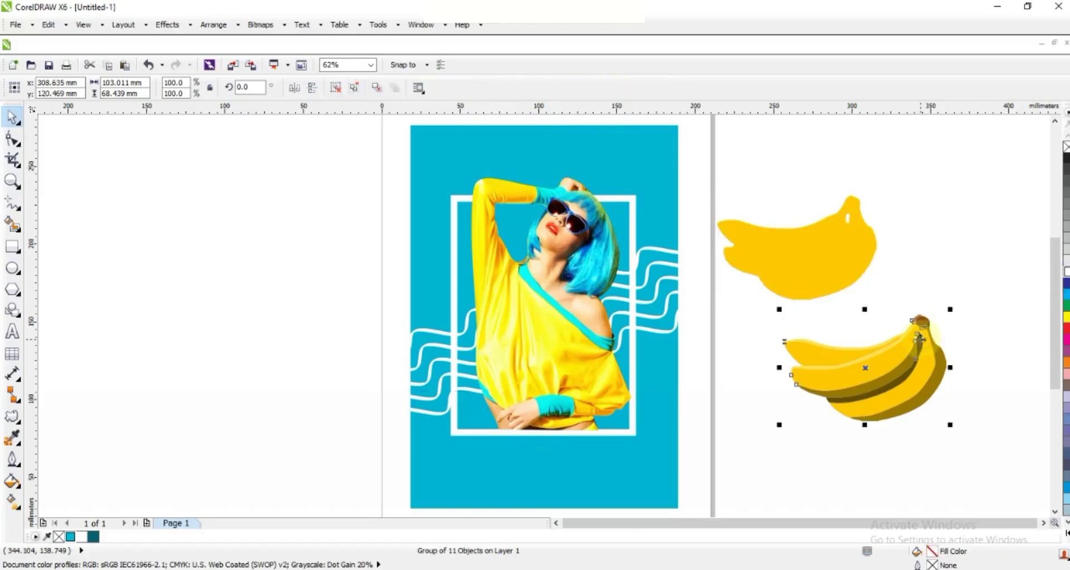
pyautogui.hotkey('shift', 'pageup')
pyautogui.keyDown('shift'); pyautogui.click(808, 261); pyautogui.keyUp('shift')
pyautogui.press('e')
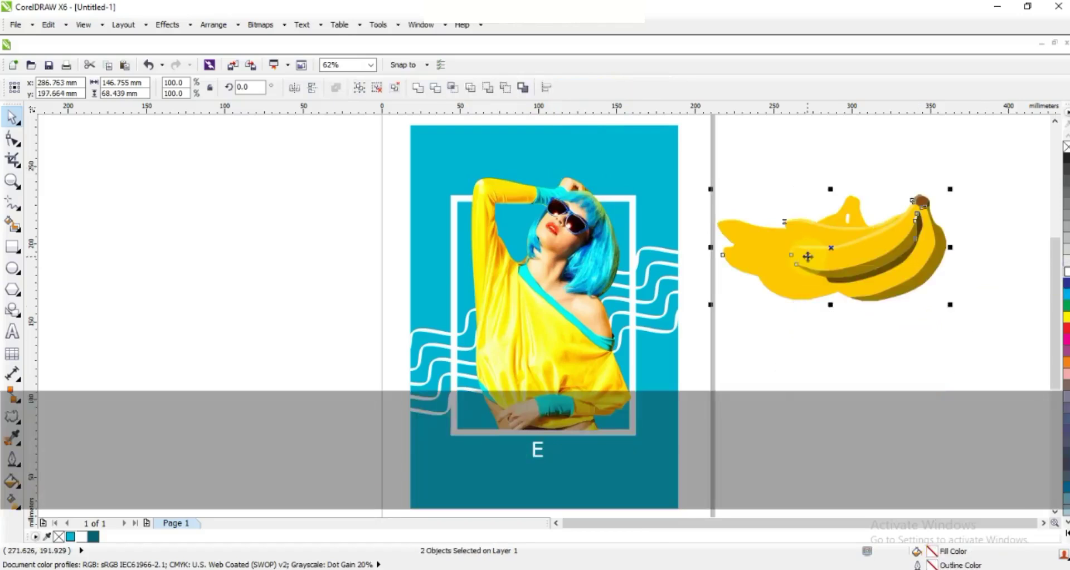
pyautogui.press('c')
pyautogui.hotkey('ctrl', 'g')
# Scale down the banana group and arrange five copies of varying size around the woman on the turquoise rectangle
pyautogui.moveTo(881, 190); pyautogui.dragTo(447, 219)
pyautogui.press('shift')
pyautogui.click(762, 292)
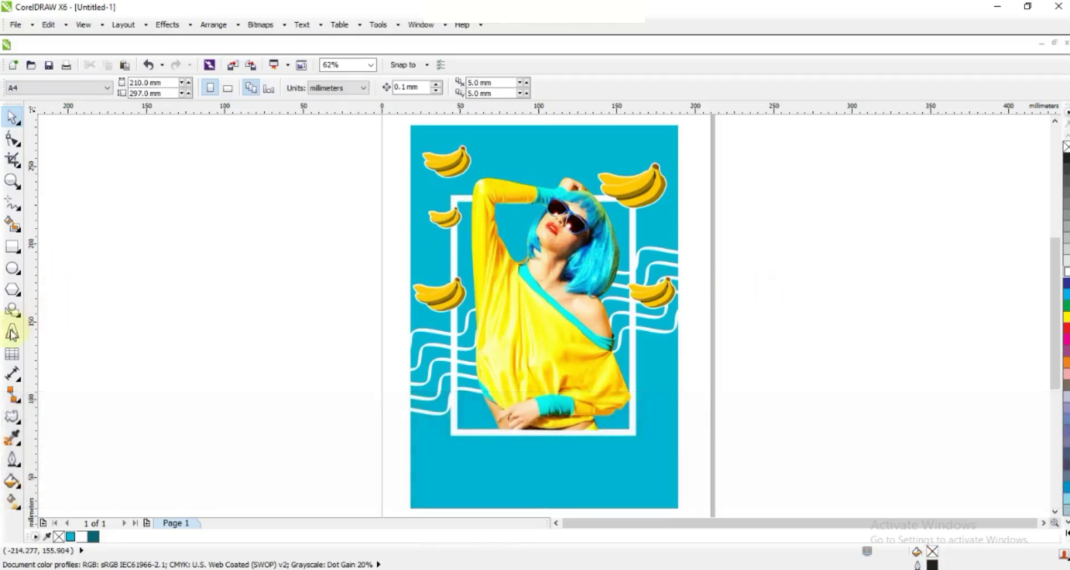
# Add the two-line text "Summer is coming" beside the page in the Remachine Script Personal Use font, enlarged to about 98 mm wide
pyautogui.click(12, 333)
pyautogui.click(95, 295)
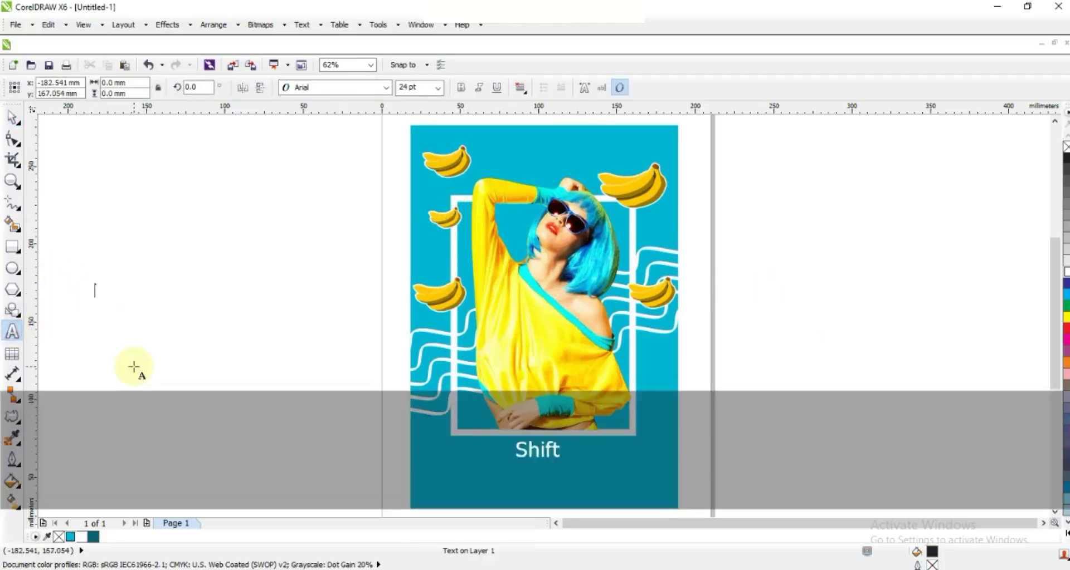
pyautogui.write('Summer')
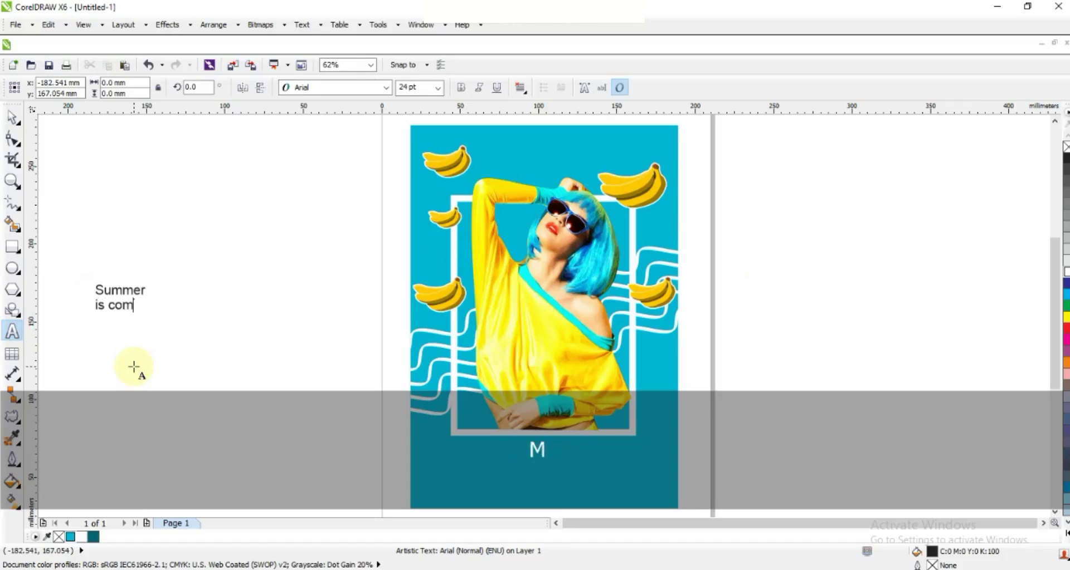
pyautogui.write('g')
pyautogui.click(12, 117)
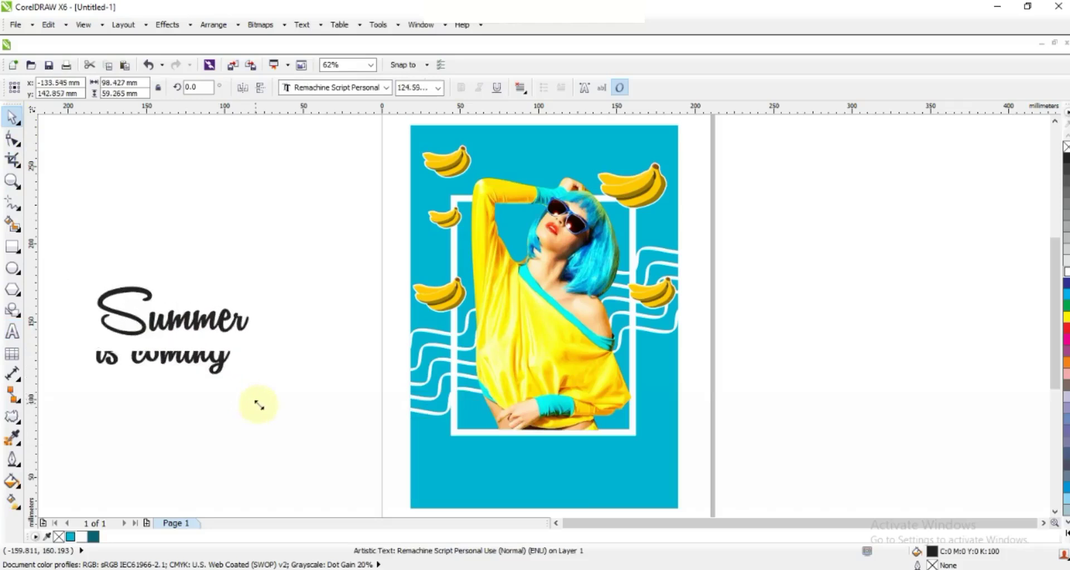
# Place the text over the lower part of the poster, rotated 13.4°, and tighten the spacing between its two lines
pyautogui.moveTo(258, 406); pyautogui.dragTo(627, 475)
pyautogui.click(601, 480)
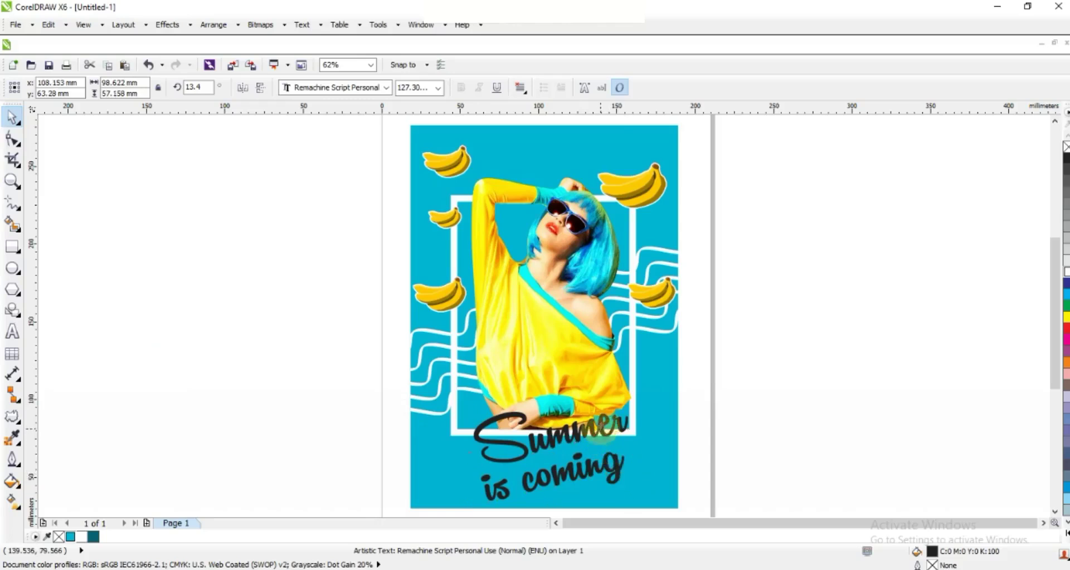
pyautogui.click(12, 138)
pyautogui.click(454, 475)
pyautogui.moveTo(469, 496); pyautogui.dragTo(465, 474)
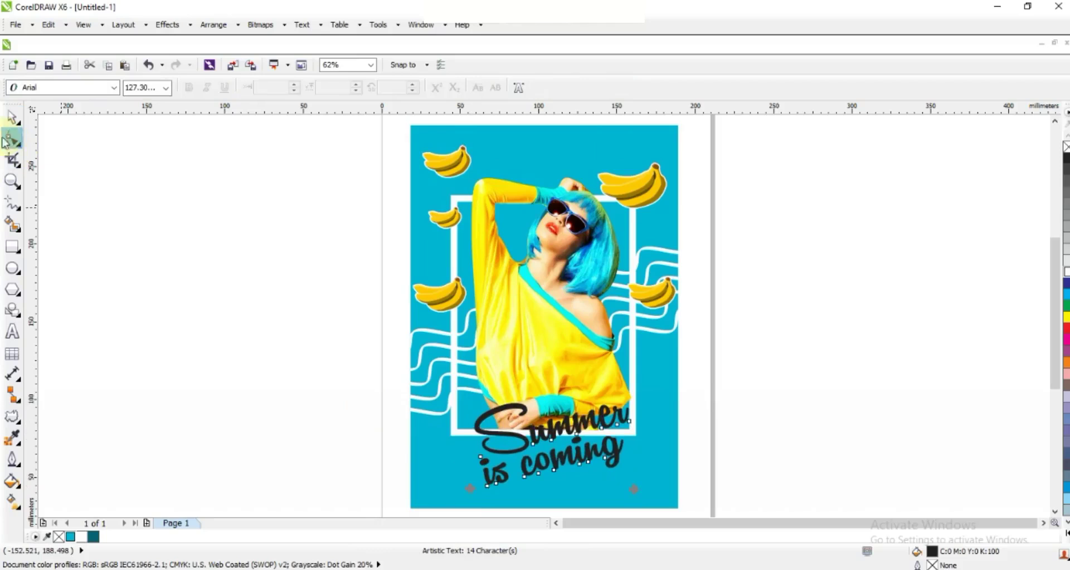
pyautogui.click(6, 120)
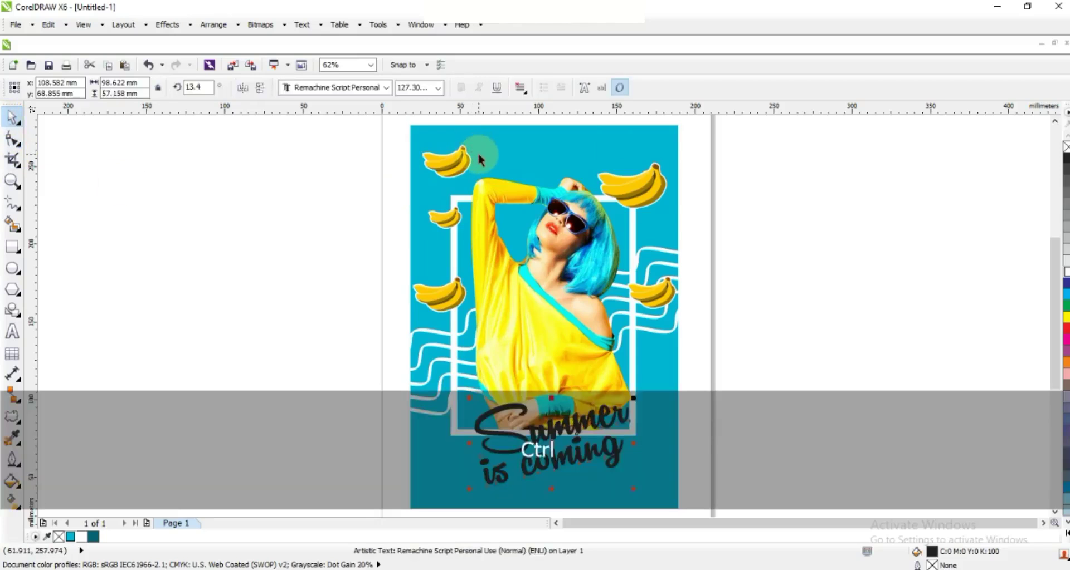
# Convert the lettering to curves with a magenta fill, then ungroup and weld it into a single shape
pyautogui.hotkey('ctrl', 'q')
pyautogui.click(1065, 340)
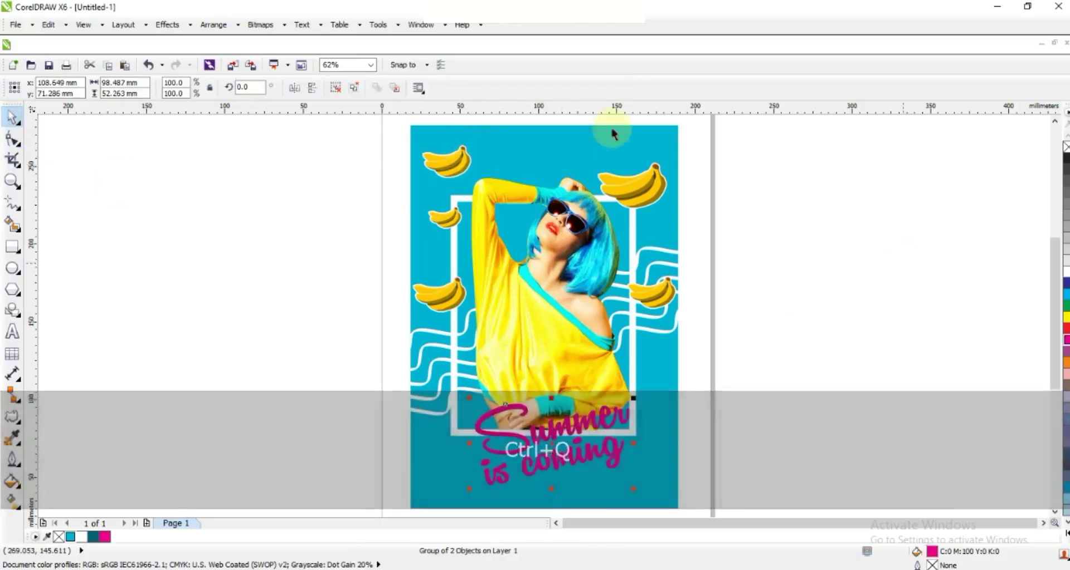
pyautogui.click(333, 90)
pyautogui.click(417, 90)
# Give the lettering a white 8 pt outline with rounded corners and line caps, placed behind the fill
pyautogui.click(612, 87)
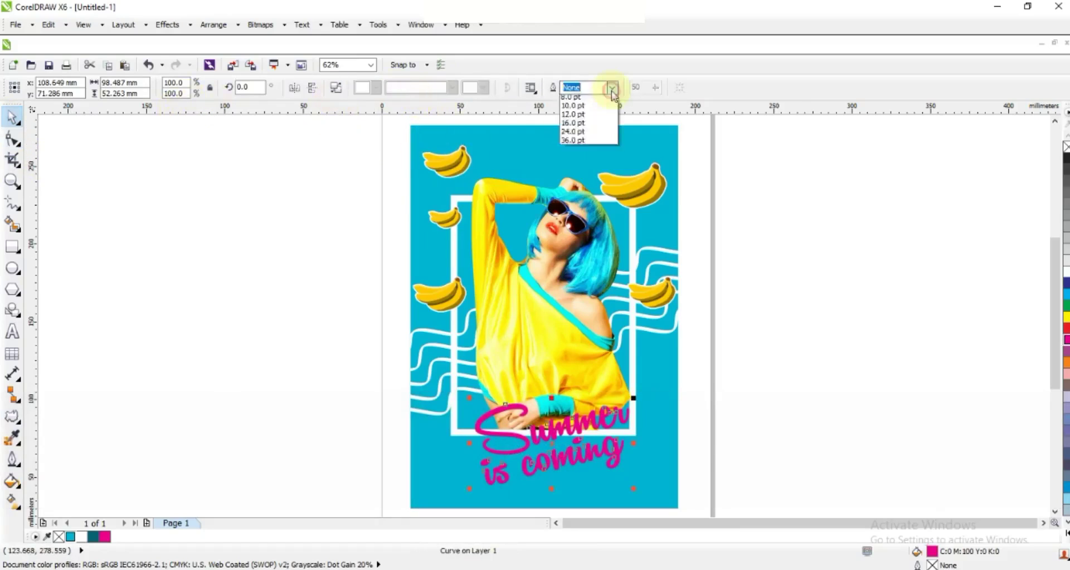
pyautogui.click(574, 178)
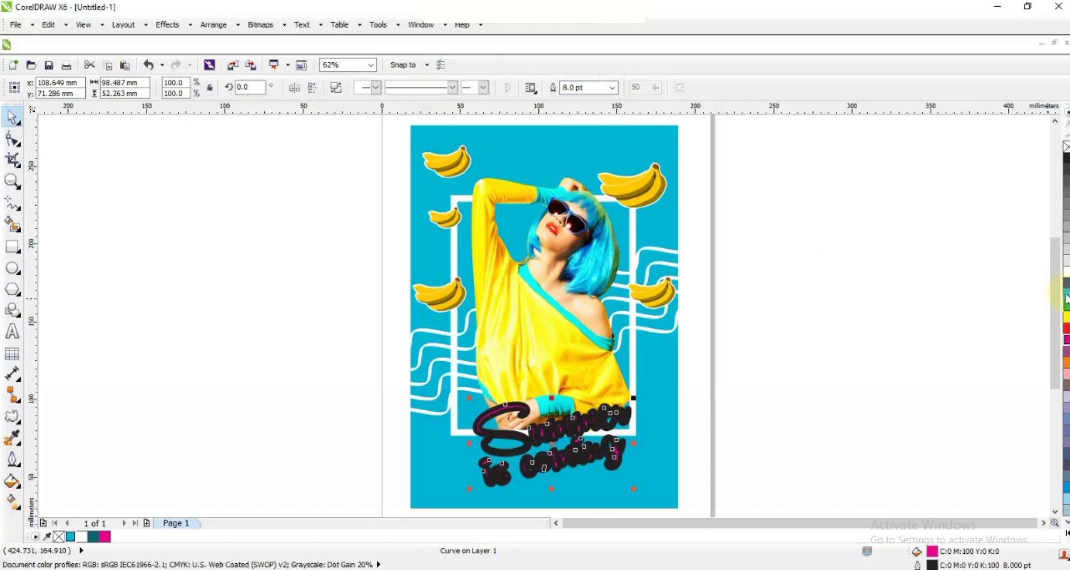
pyautogui.rightClick(1066, 272)
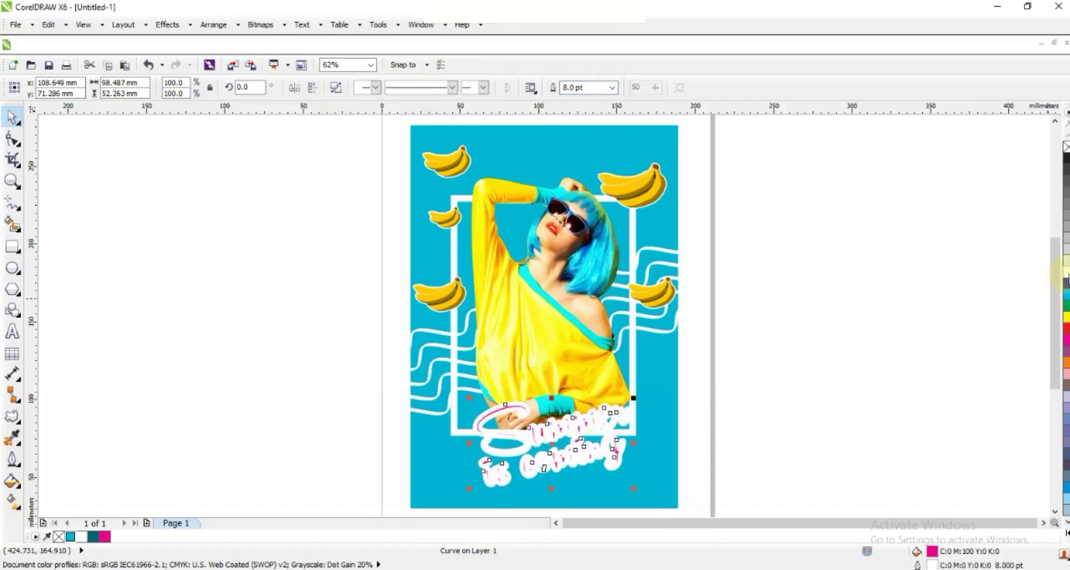
pyautogui.click(12, 459)
pyautogui.click(68, 182)
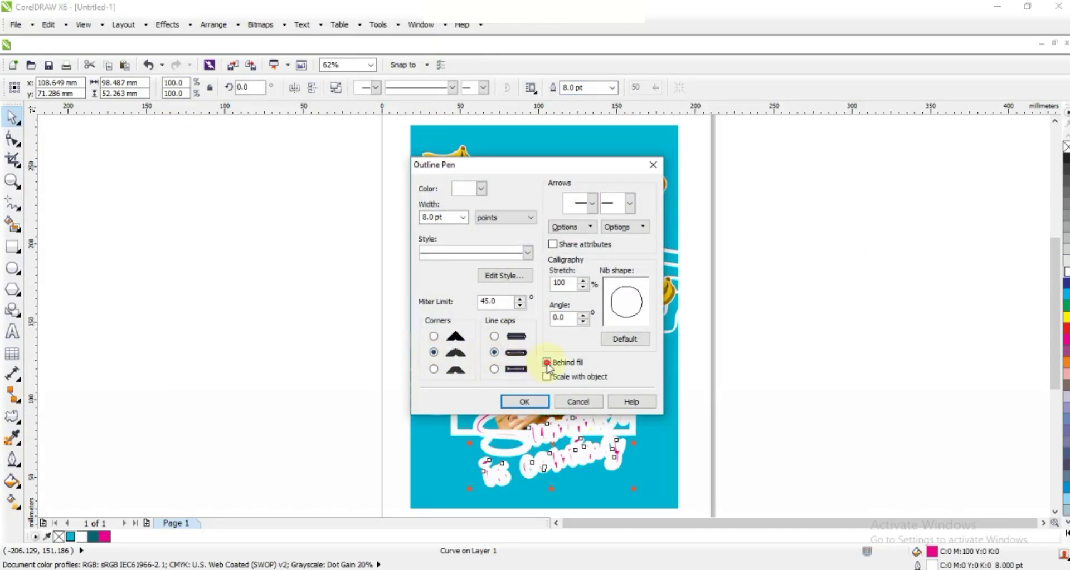
pyautogui.click(538, 400)
# Shift the outlined lettering slightly to the left on the poster and preview the design full screen
pyautogui.moveTo(585, 428); pyautogui.dragTo(578, 431)
pyautogui.click(863, 382)
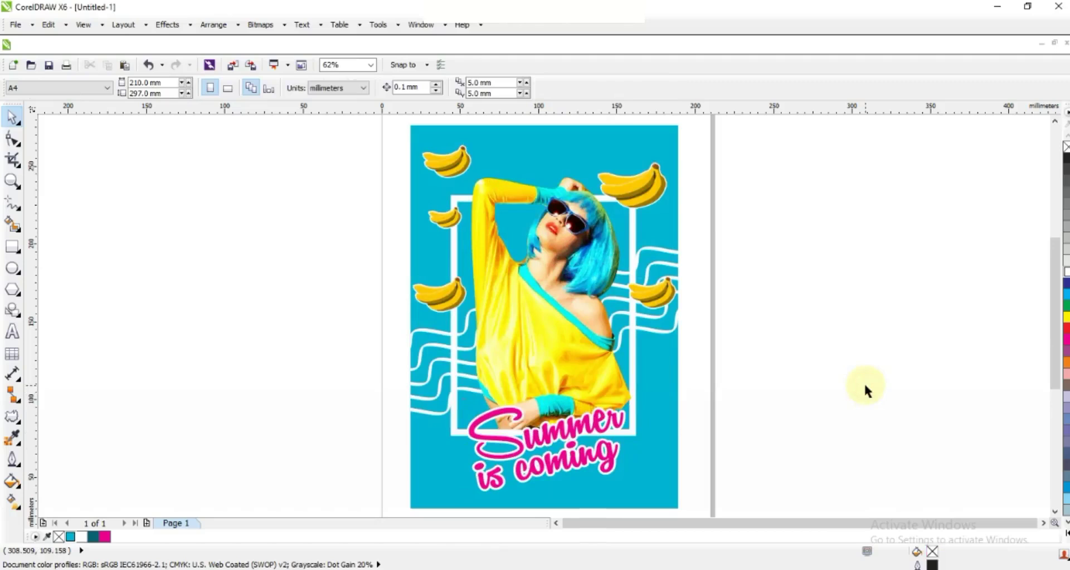
pyautogui.press('F9')
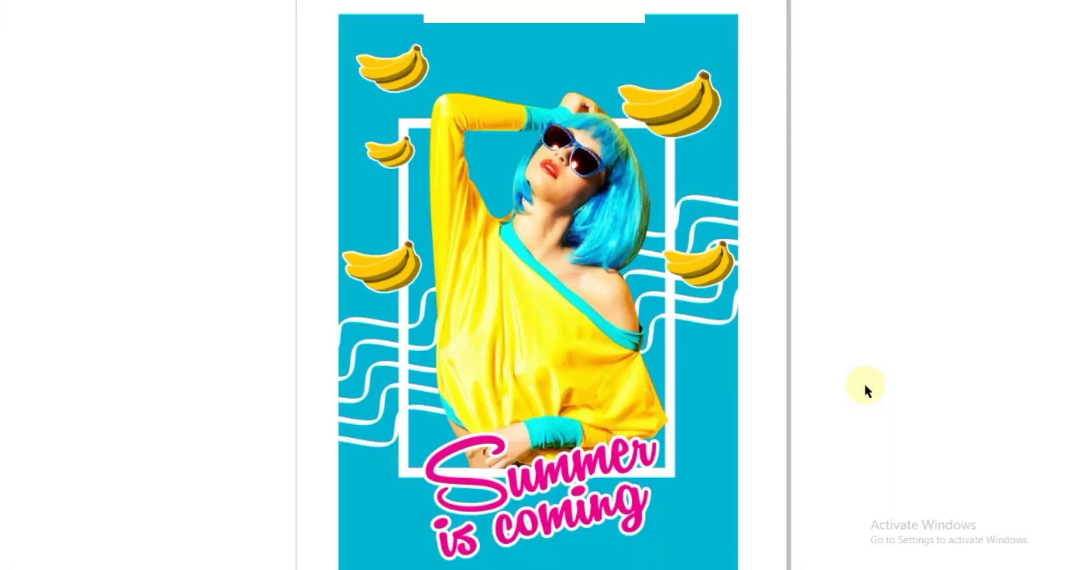